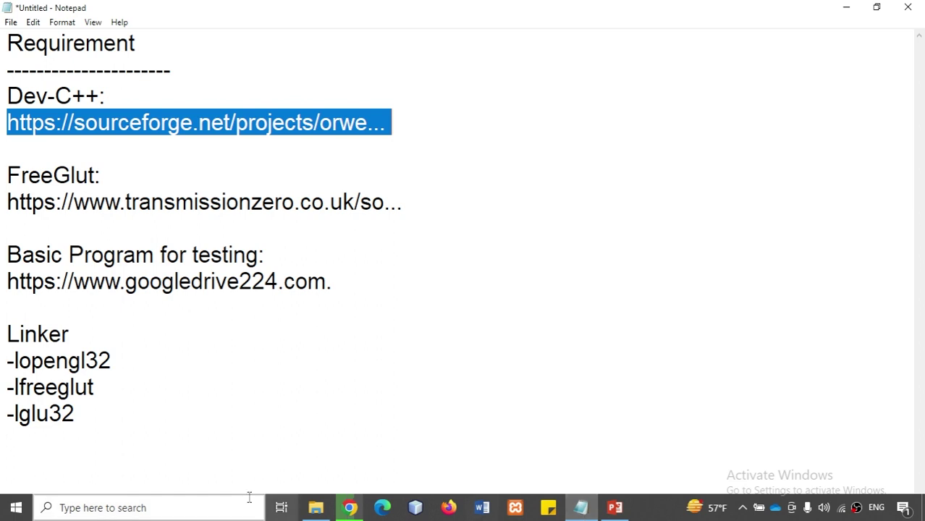
- Switch to Chrome and download the freeglut 3.0.0 MinGW package from the Transmission Zero page
left_click_drag(107, 175, 7, 177)
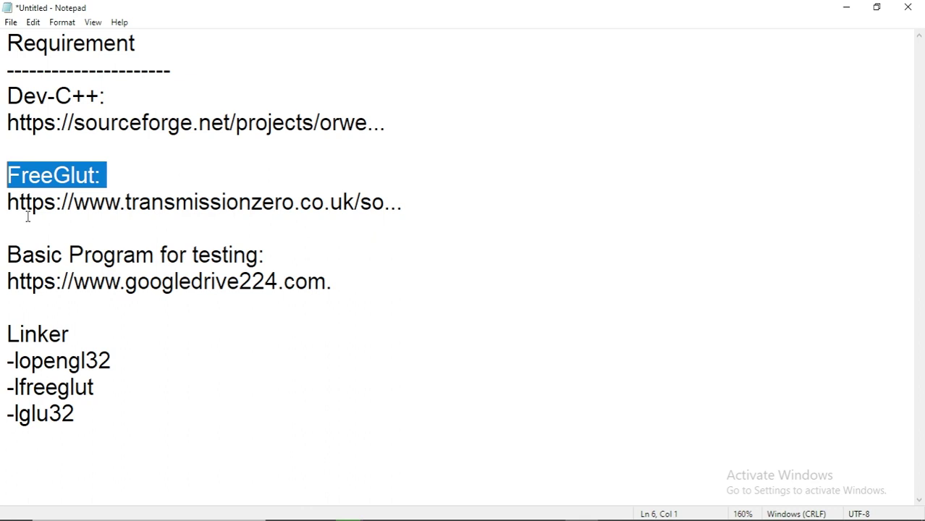
left_click_drag(4, 201, 420, 208)
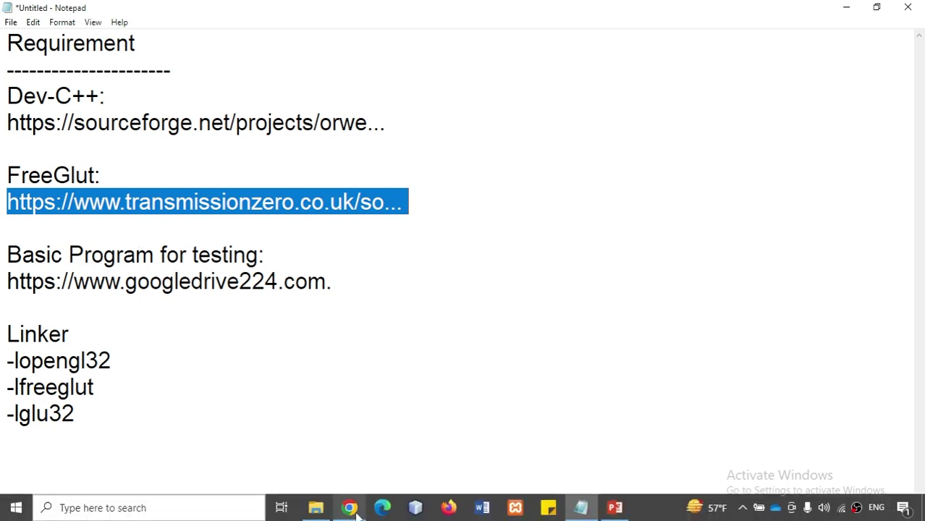
left_click(350, 514)
left_click(239, 9)
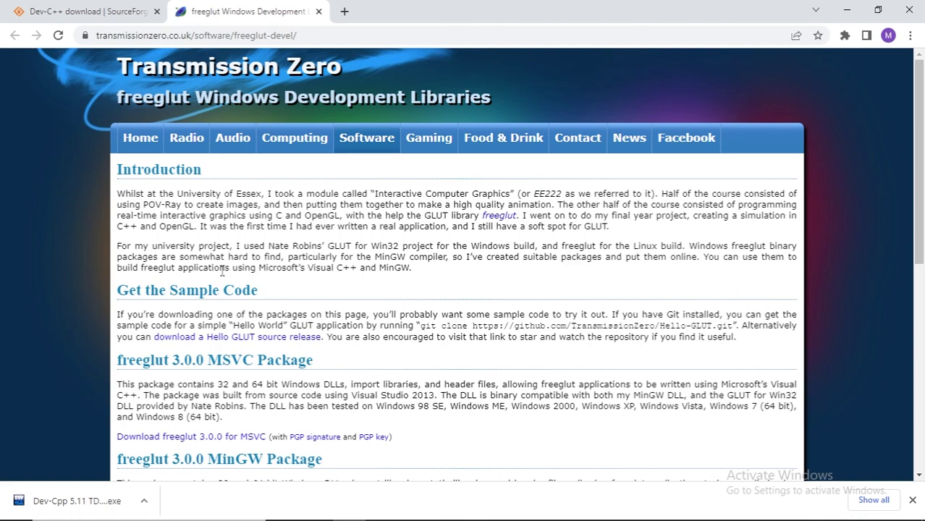
scroll(223, 271, "down", 3)
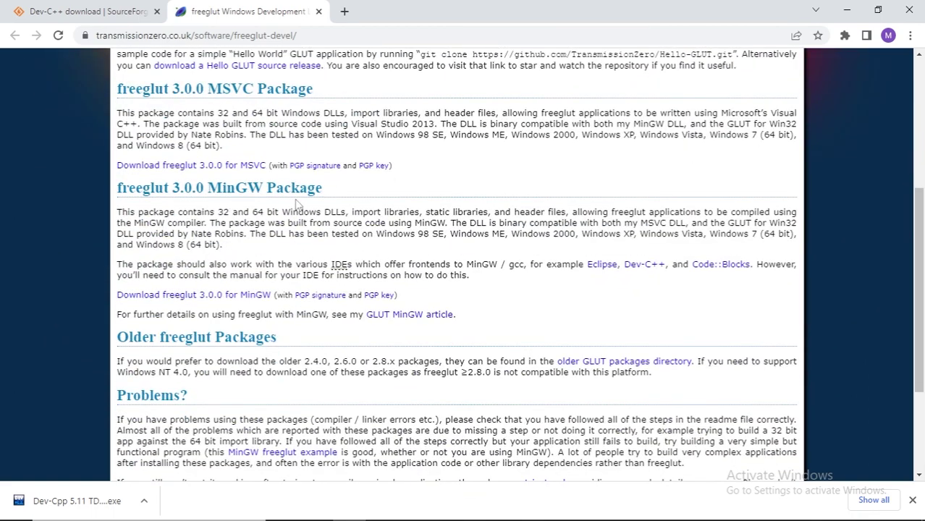
left_click(215, 297)
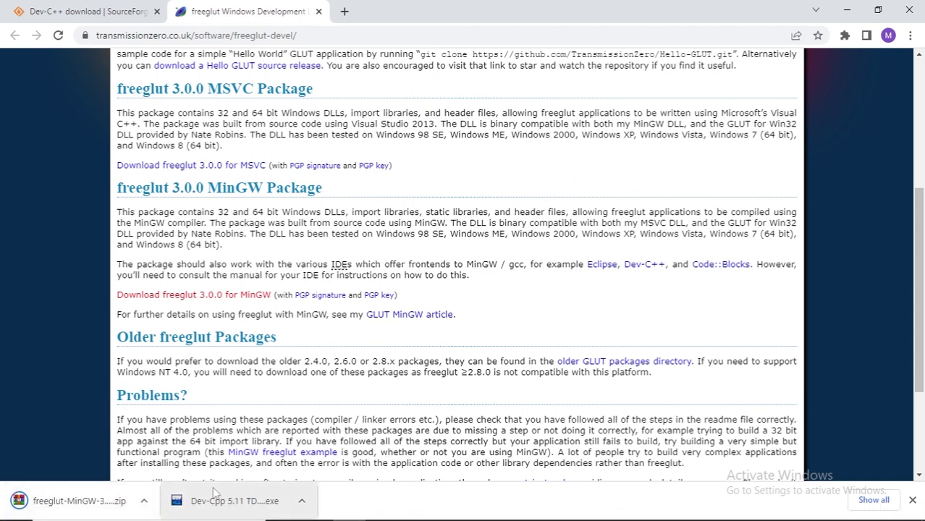
- Go to the desktop and open the Downloads folder in a maximized File Explorer window
key("super+d")
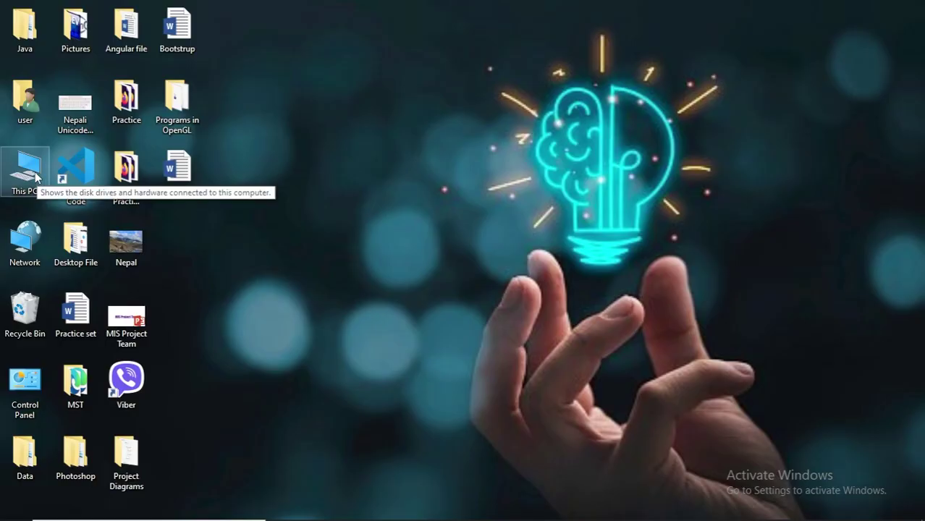
double_click(27, 172)
left_click(489, 10)
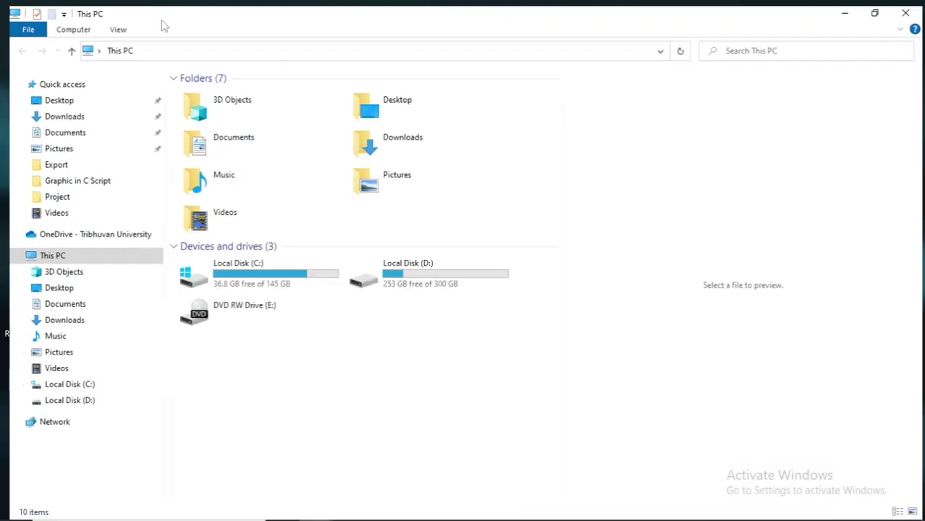
left_click(111, 112)
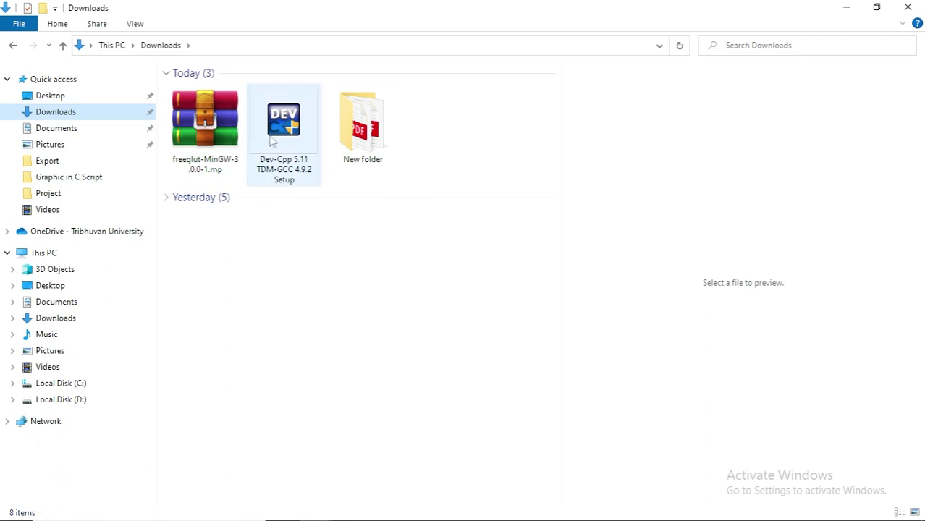
left_click(362, 127)
left_click(325, 190)
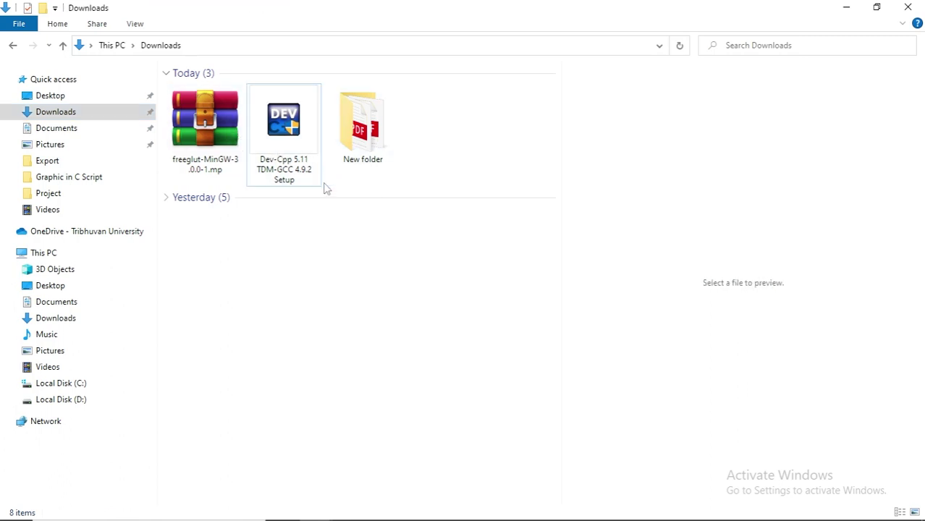
- Launch the Dev-Cpp 5.11 TDM-GCC 4.9.2 Setup file, choose English as installer language and accept the license agreement
left_click(297, 135)
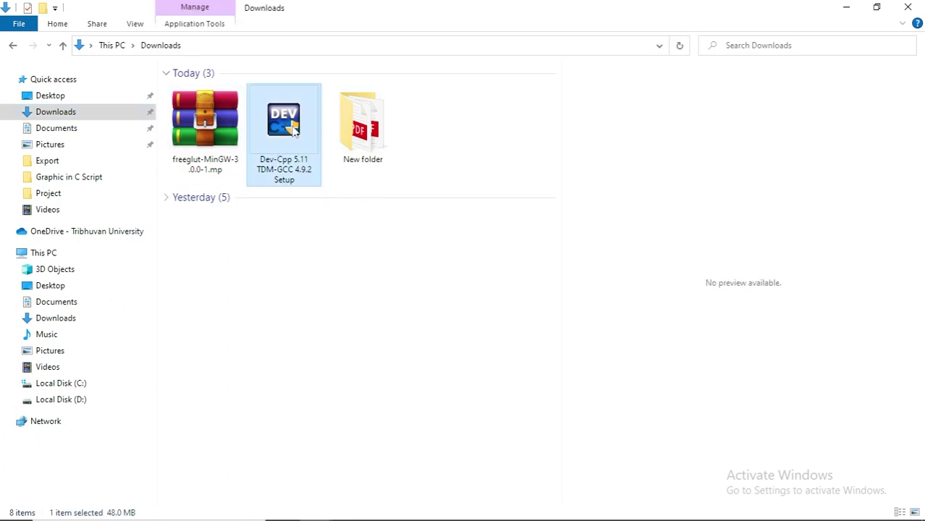
right_click(293, 129)
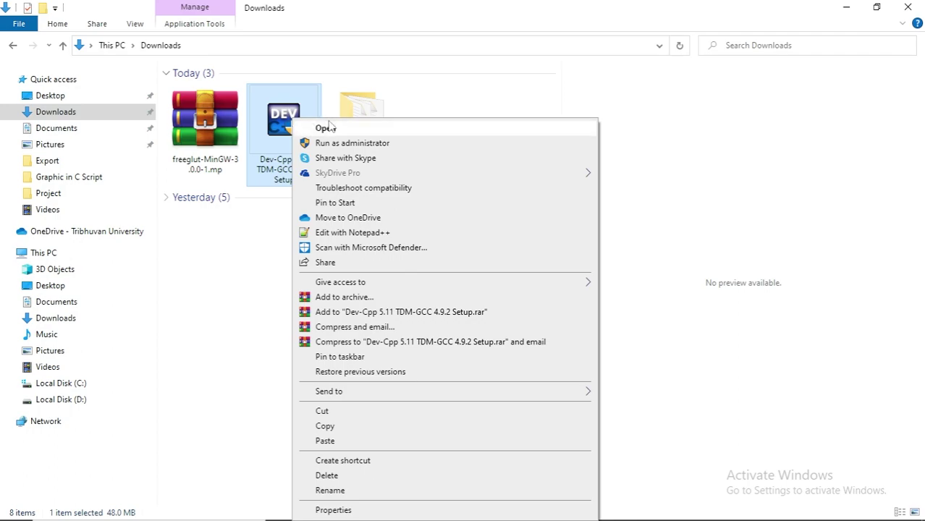
left_click(327, 127)
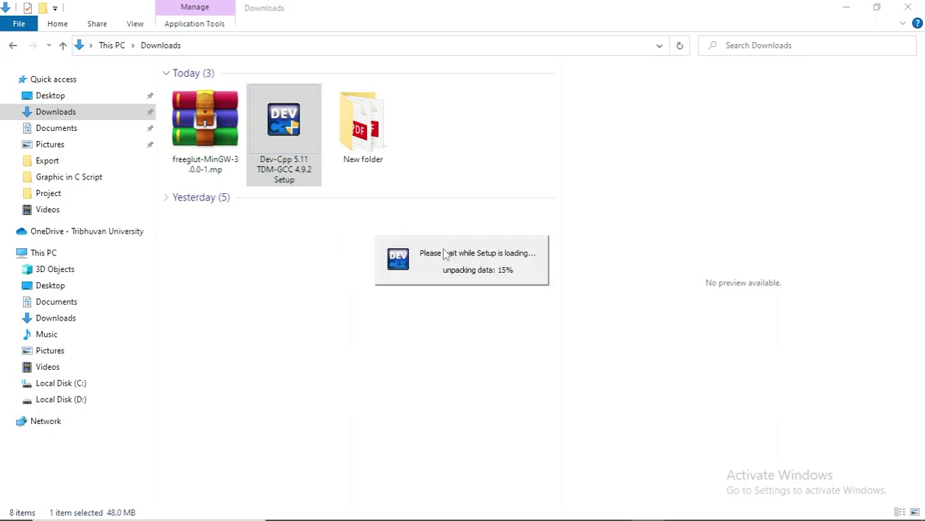
left_click(207, 117)
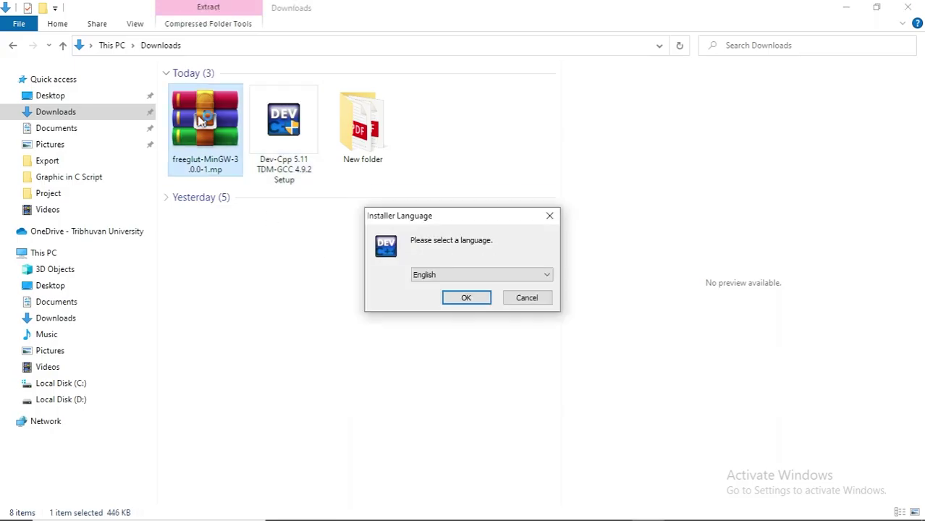
left_click(469, 296)
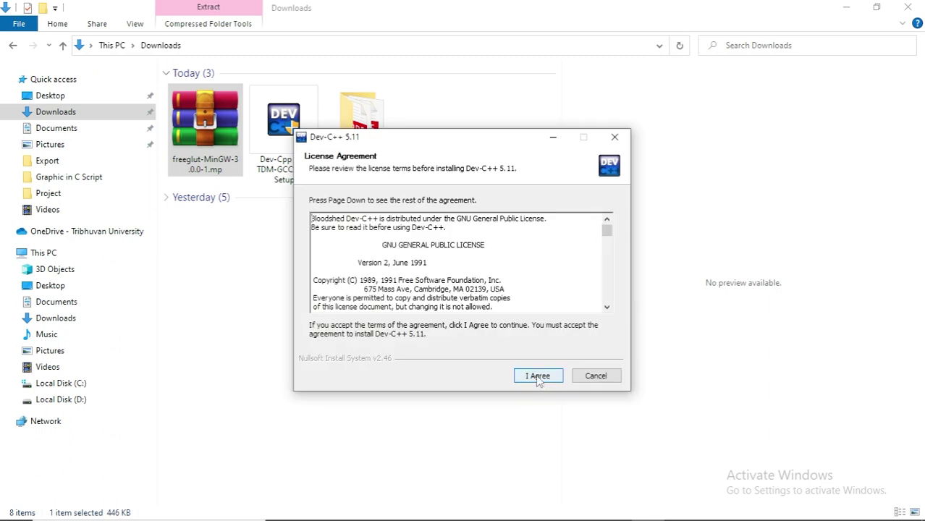
left_click(538, 377)
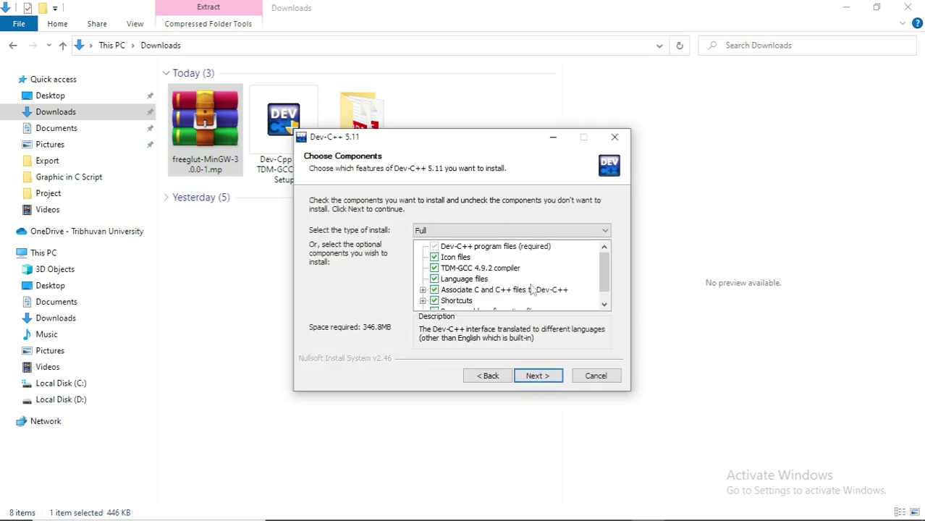
- Include removal of old configuration files in the components and install Dev-C++ to C:\Program Files (x86)\Dev-Cpp
scroll(532, 290, "down", 1)
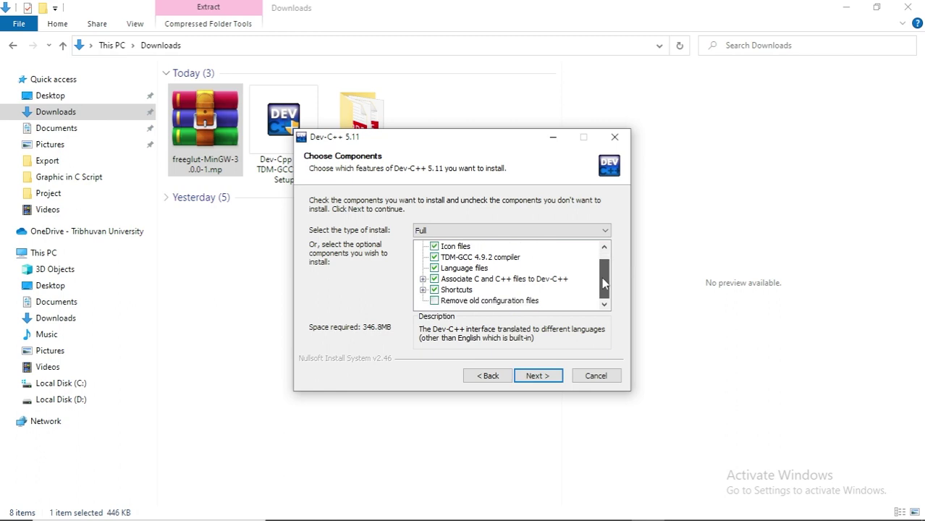
left_click(436, 301)
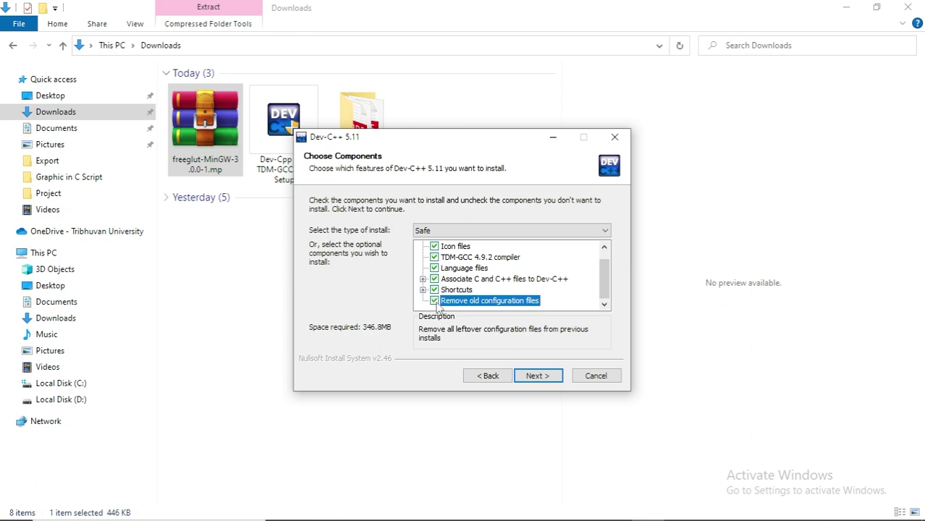
left_click(537, 376)
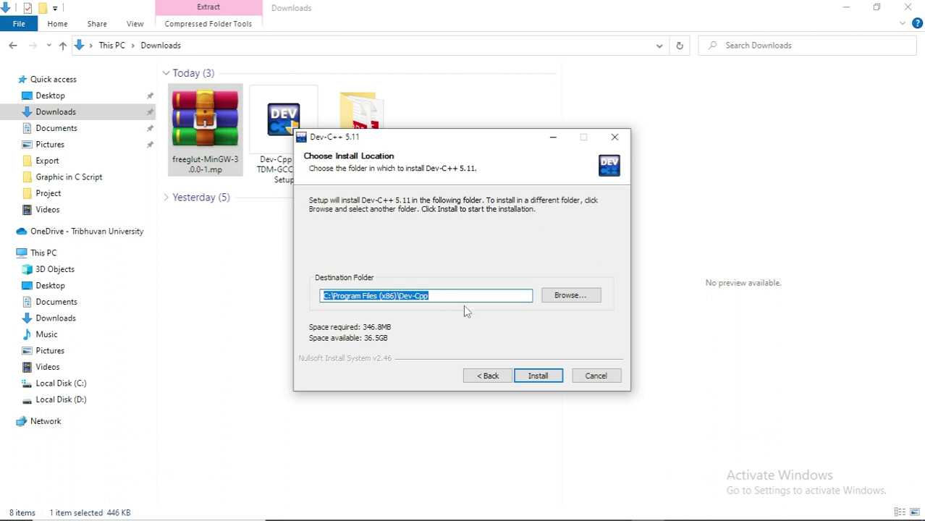
left_click(539, 376)
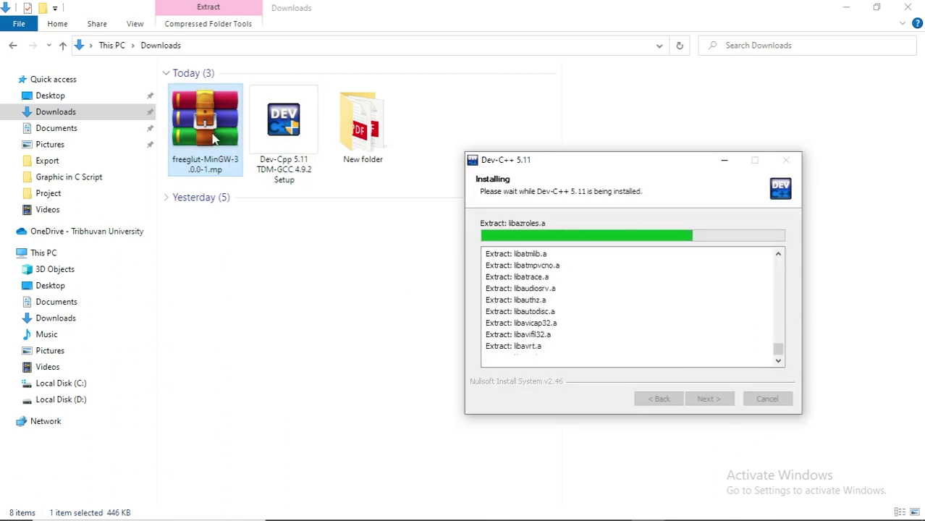
- Extract the downloaded freeglut archive into a freeglut-MinGW-3.0.0-1.mp folder inside Downloads
right_click(219, 133)
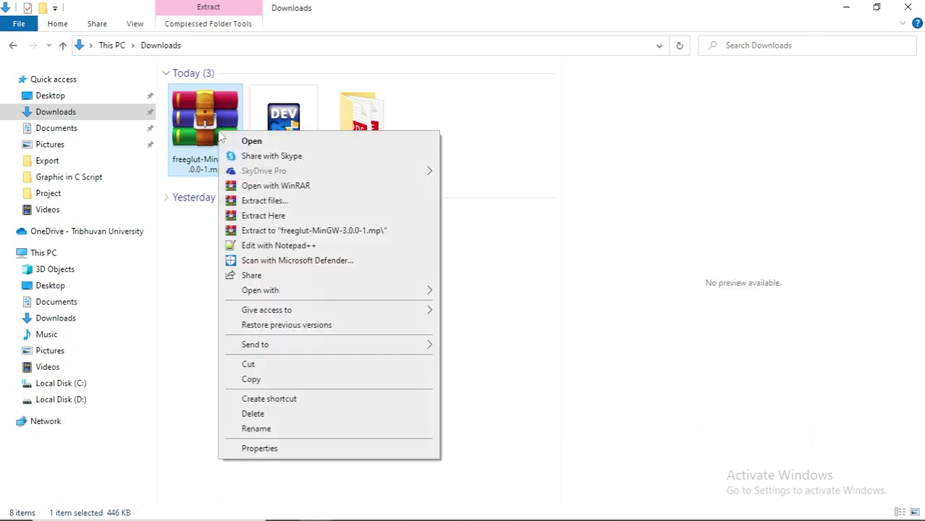
left_click(278, 201)
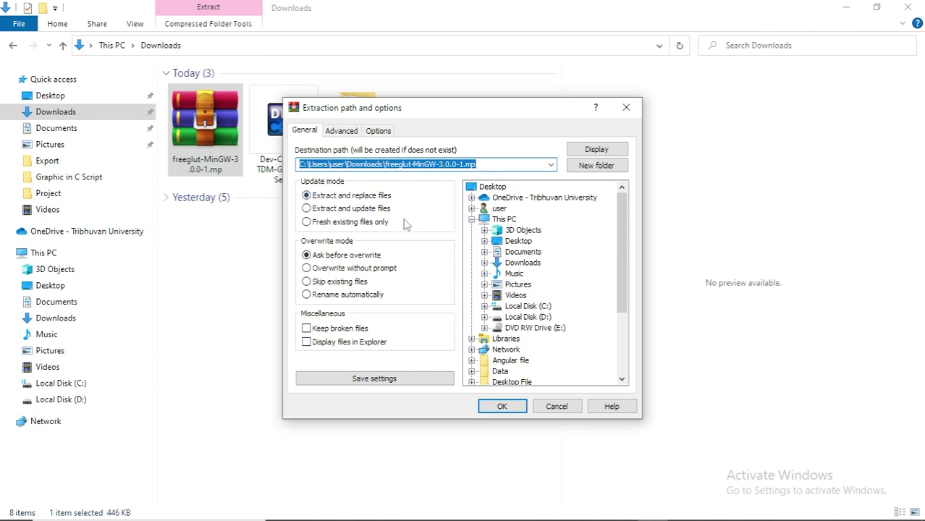
left_click(517, 408)
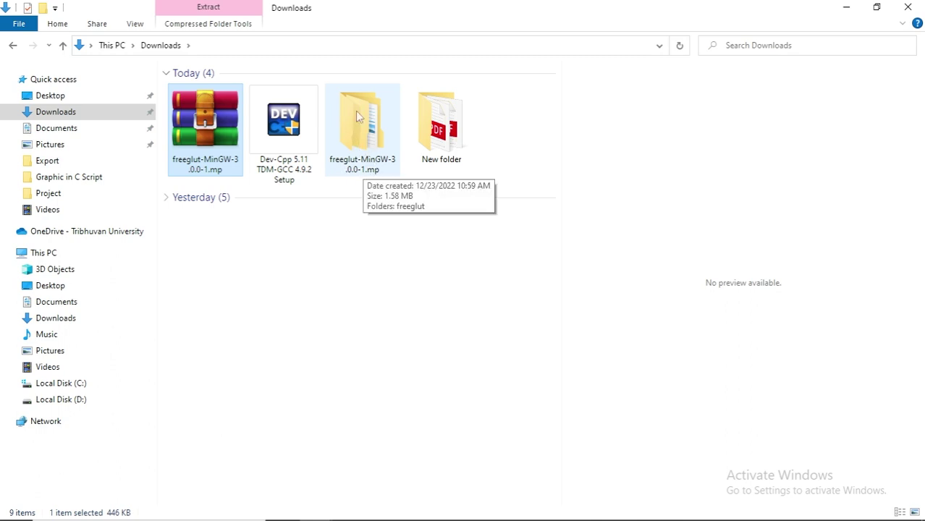
- Open the extracted freeglut-MinGW-3.0.0-1.mp folder and enter its freeglut subfolder
right_click(356, 140)
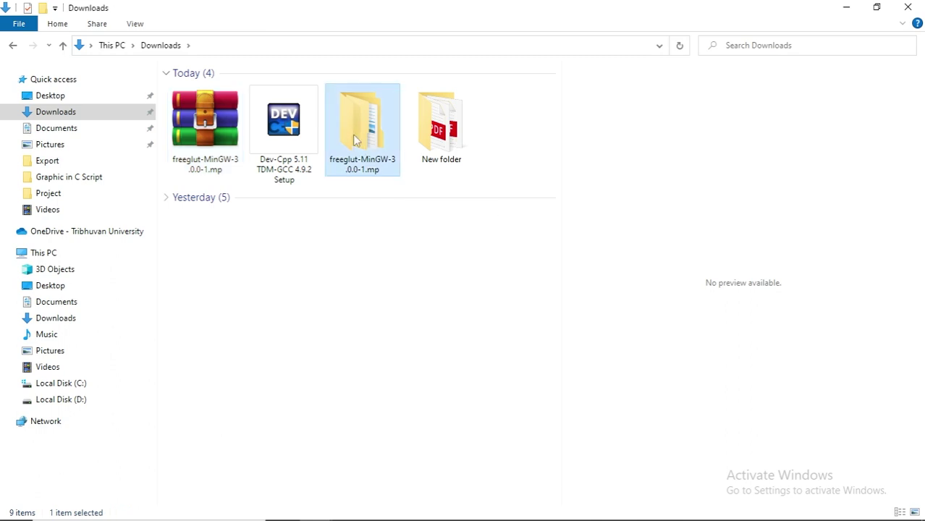
left_click(383, 146)
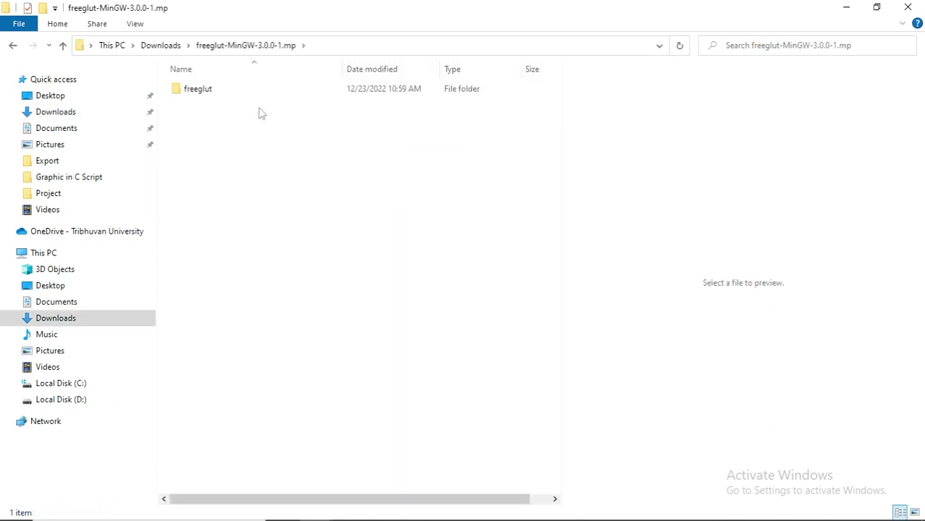
right_click(214, 91)
double_click(196, 91)
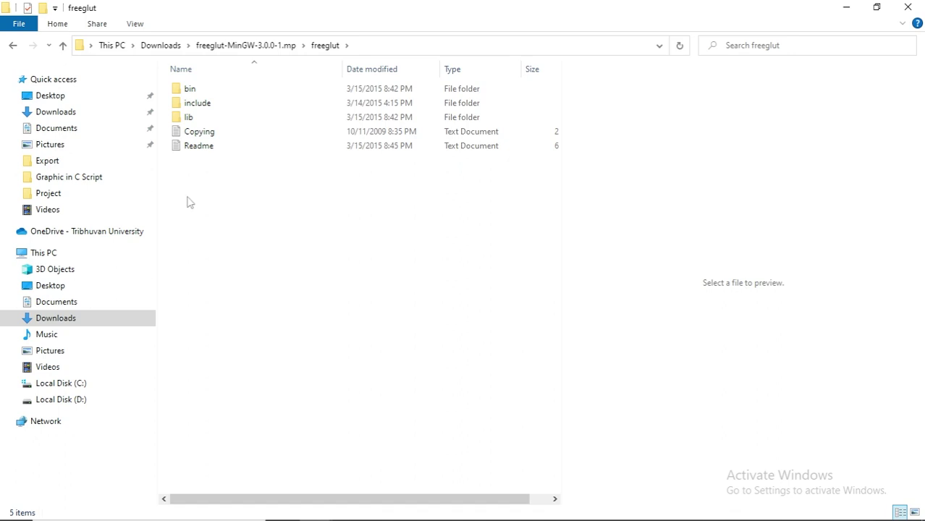
- Return to the Dev-C++ 5.11 setup wizard, turn off running the program, and finish the installation
mouse_move(534, 519)
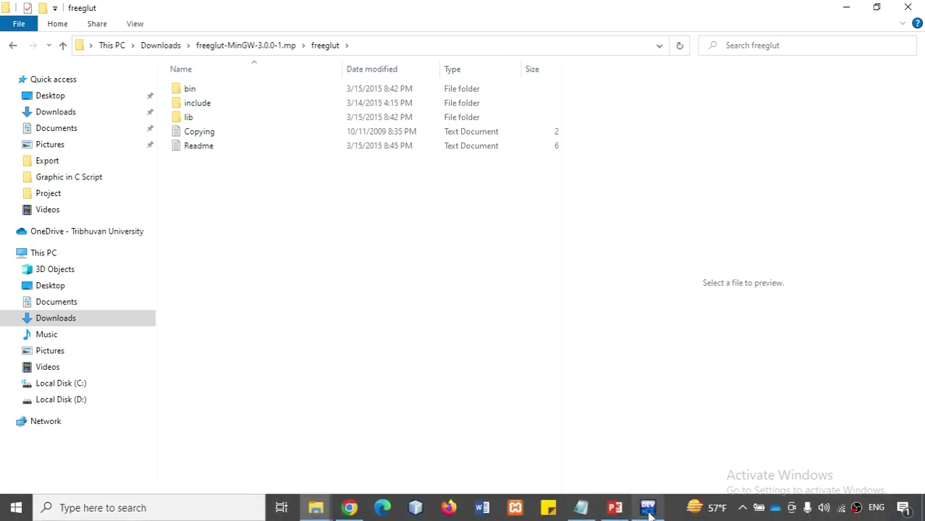
left_click(648, 509)
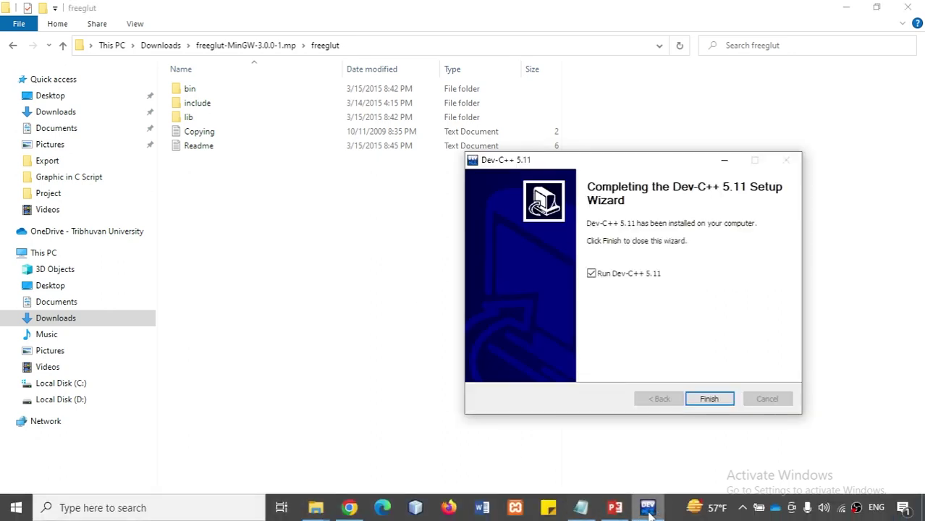
left_click(592, 275)
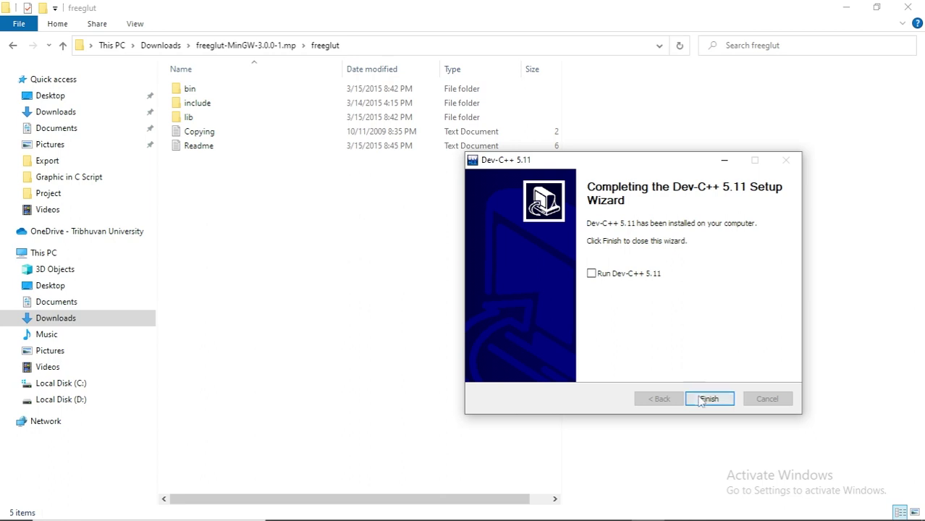
left_click(710, 398)
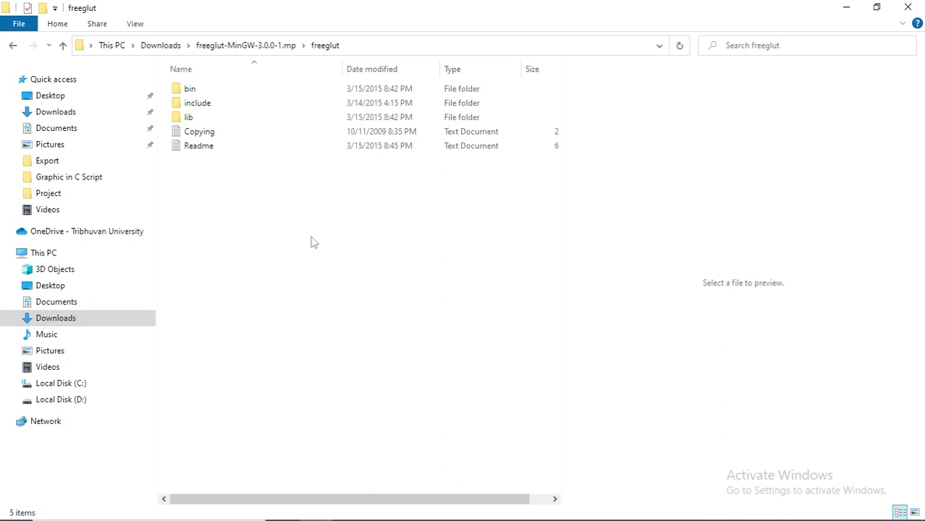
- Minimize the freeglut folder and open Program Files (x86) on Local Disk (C:) in a new, maximized File Explorer window
left_click(845, 7)
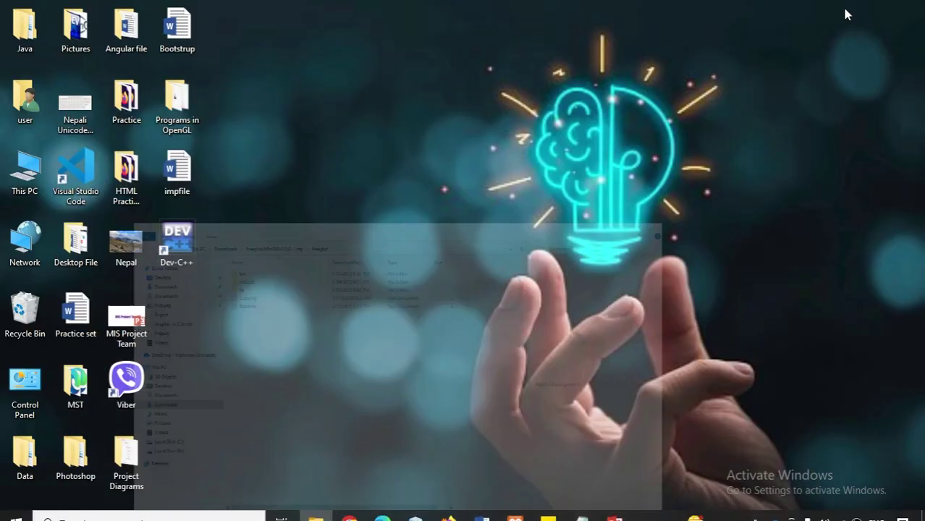
right_click(26, 168)
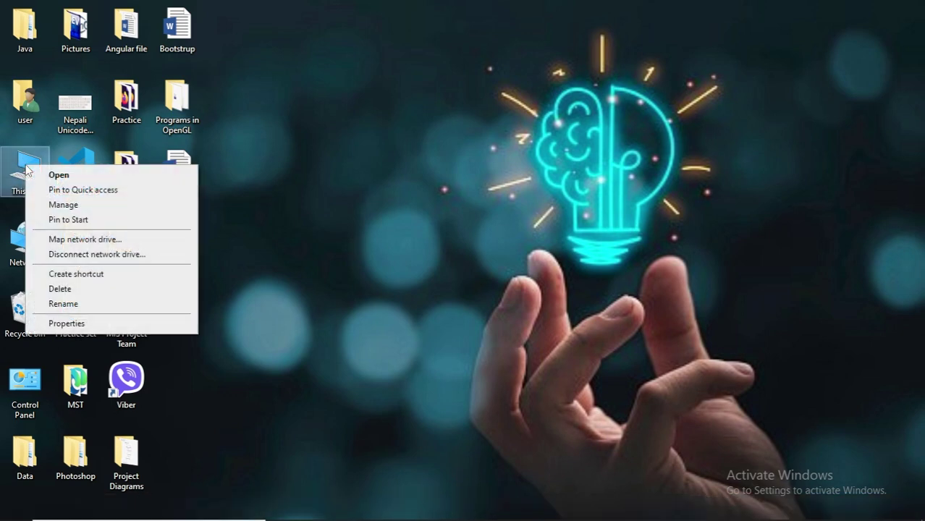
left_click(57, 176)
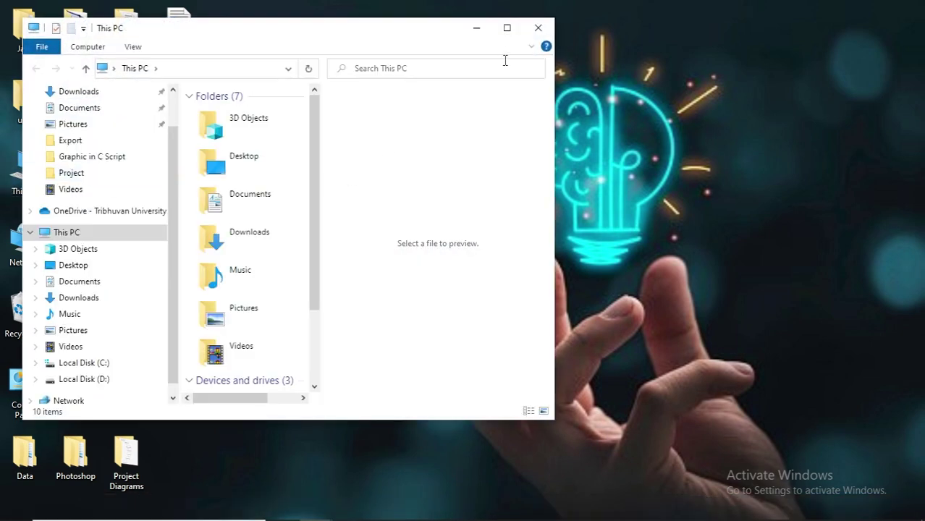
left_click(506, 29)
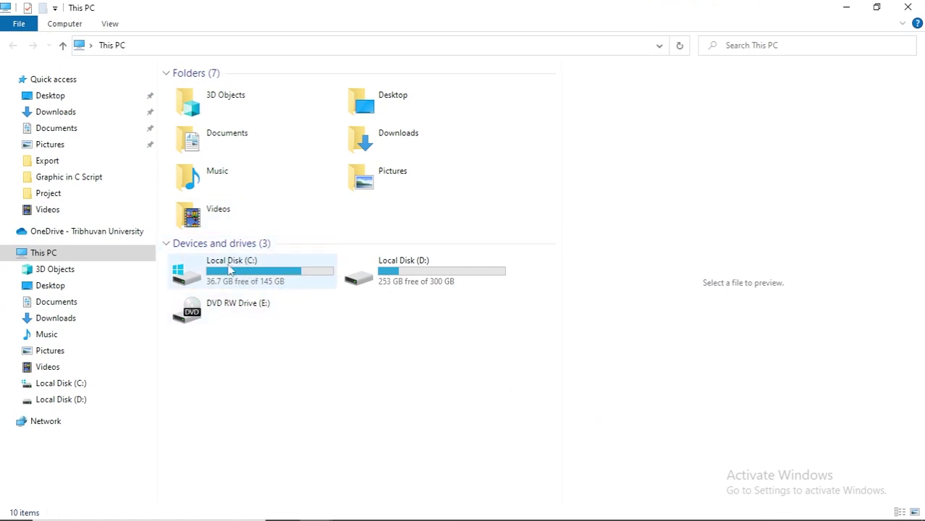
double_click(251, 270)
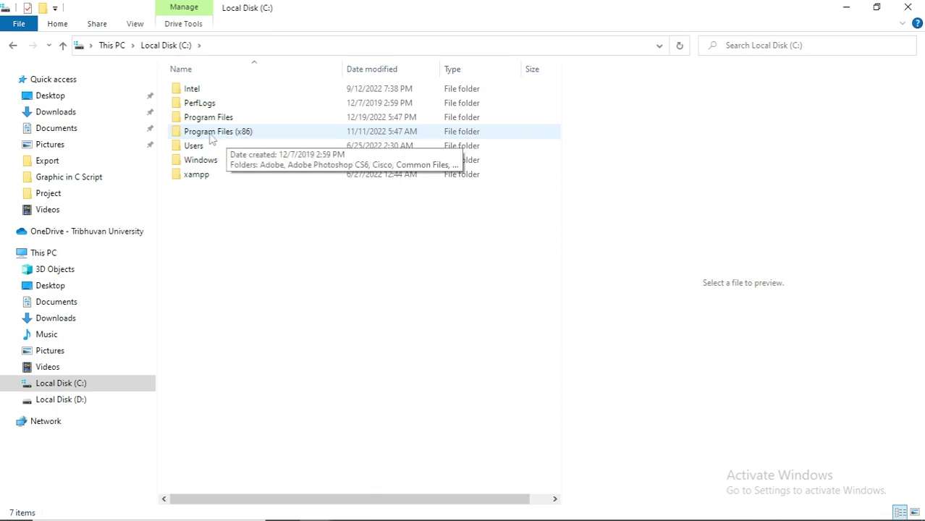
right_click(208, 138)
left_click(235, 145)
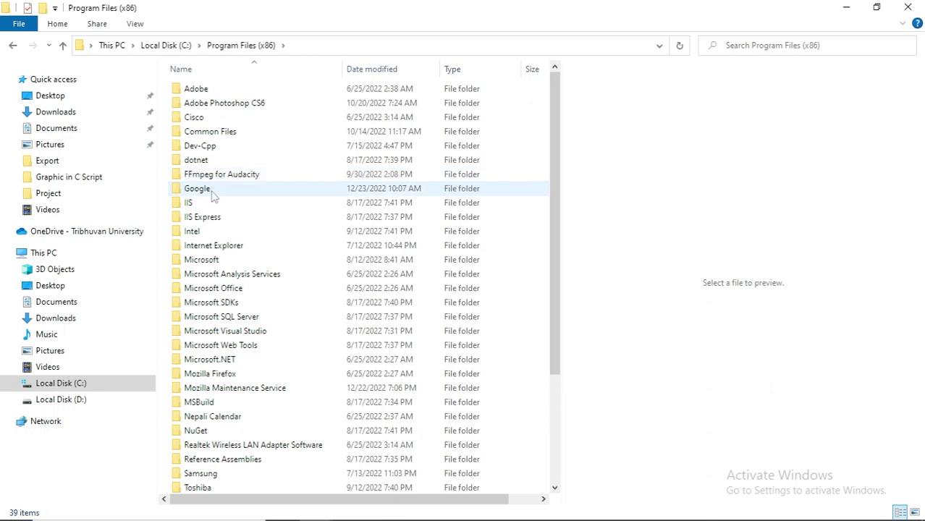
- Open the Dev-Cpp folder in Program Files (x86), then its MinGW64 folder and the x86_64-w64-mingw32 subfolder inside
right_click(207, 149)
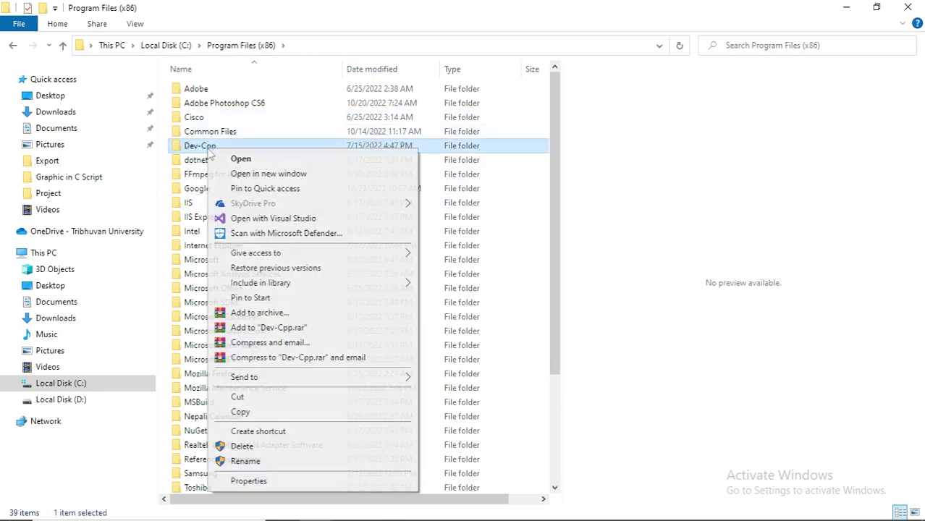
left_click(245, 164)
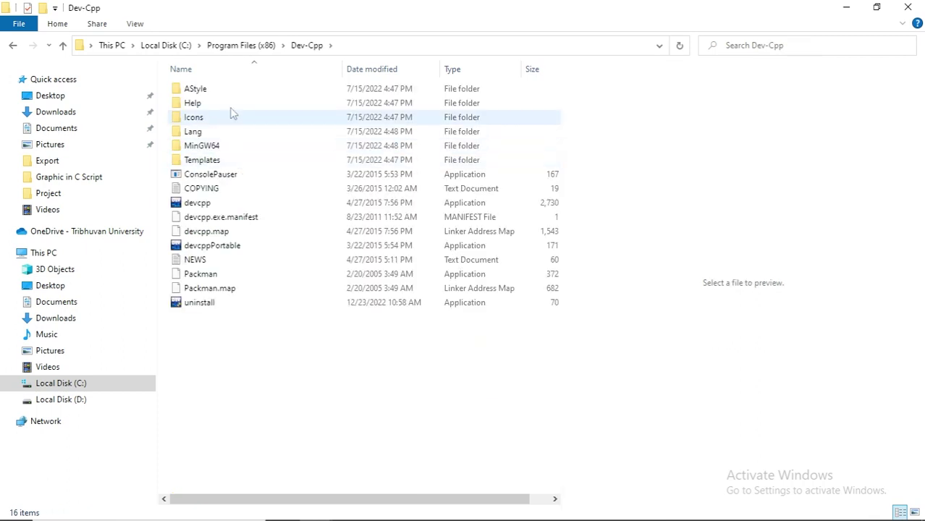
right_click(218, 151)
left_click(260, 160)
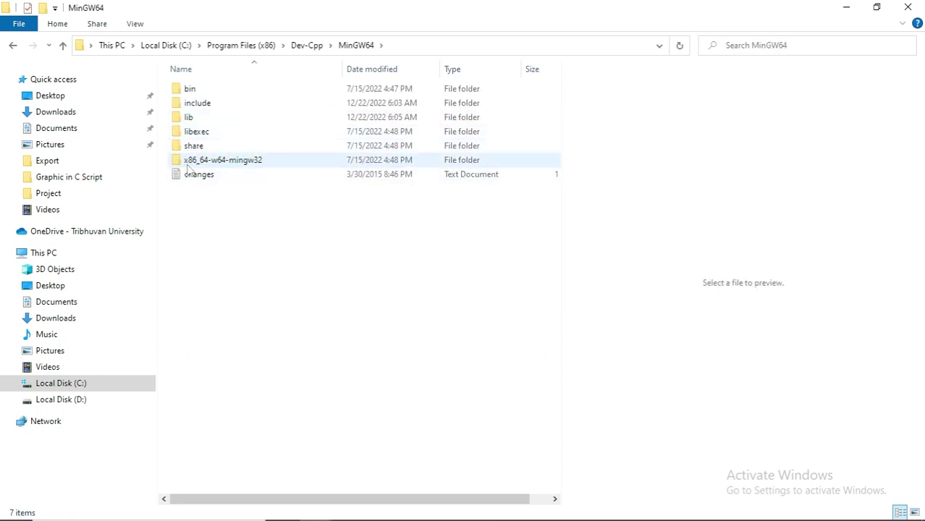
mouse_move(198, 169)
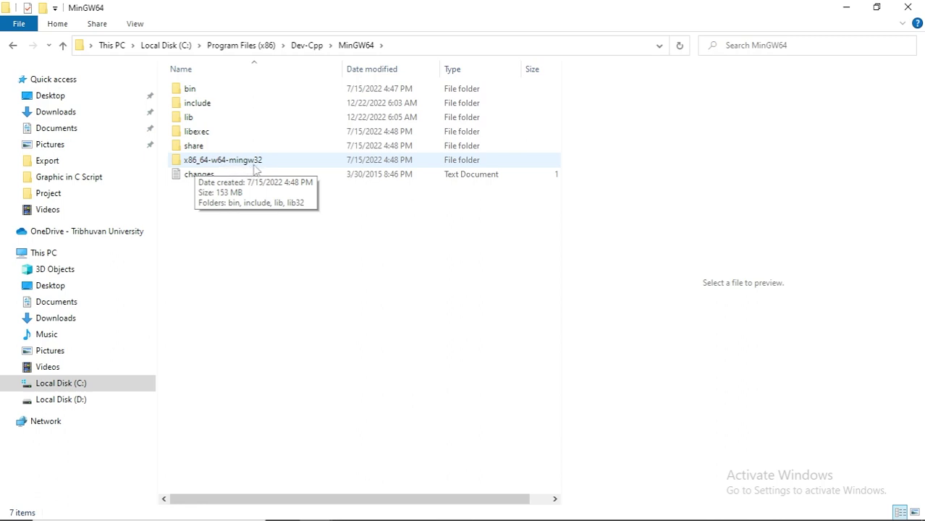
left_click(231, 162)
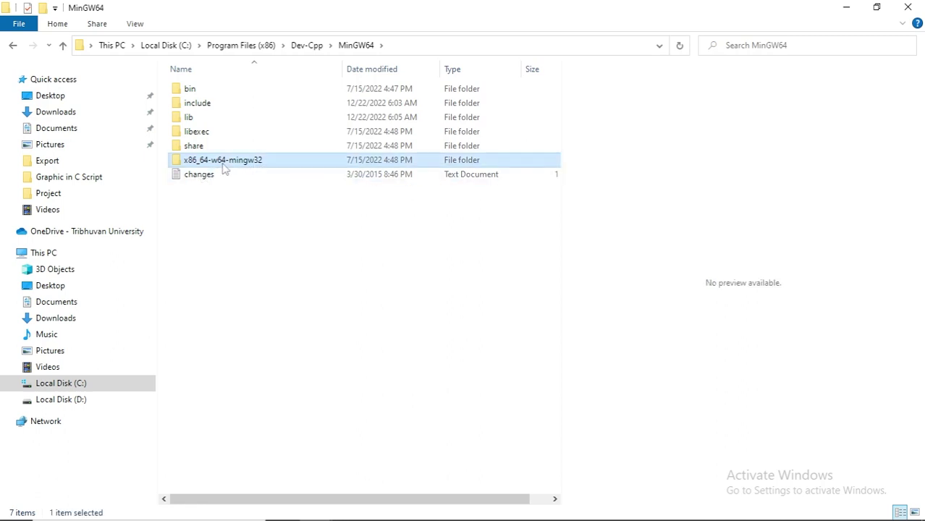
right_click(232, 162)
left_click(248, 174)
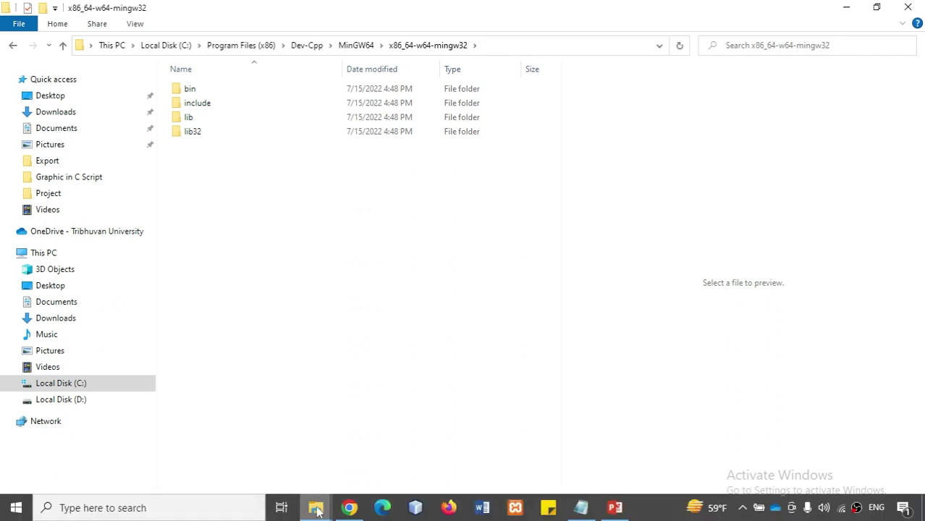
- Switch to the extracted freeglut folder's window and open its include folder and the GL subfolder
mouse_move(317, 511)
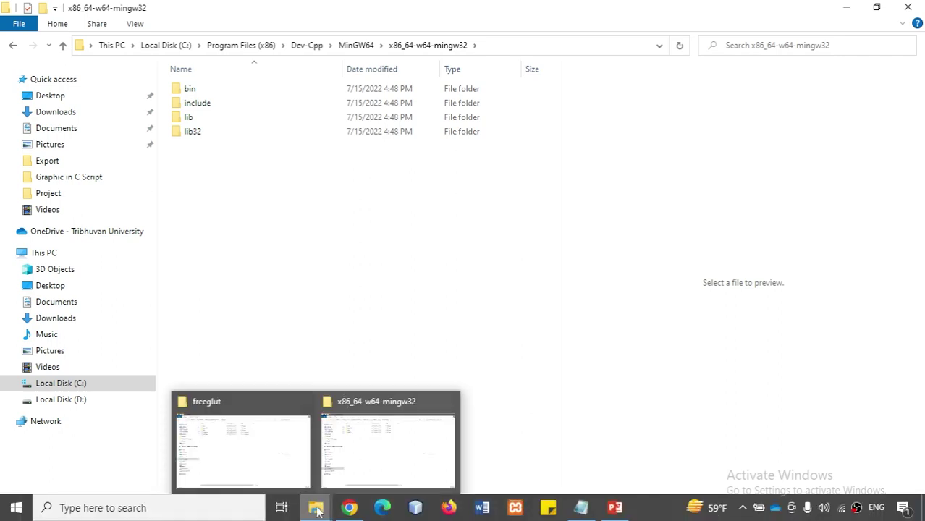
left_click(259, 438)
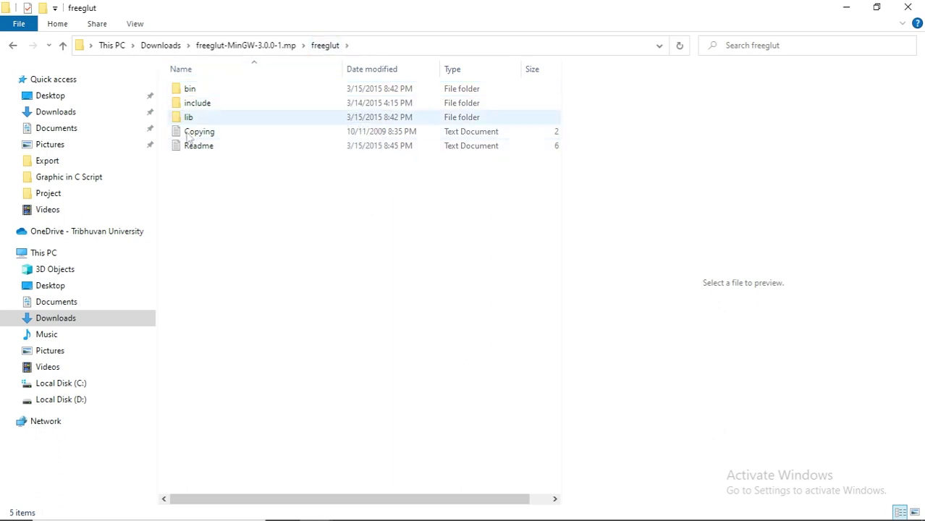
left_click(200, 108)
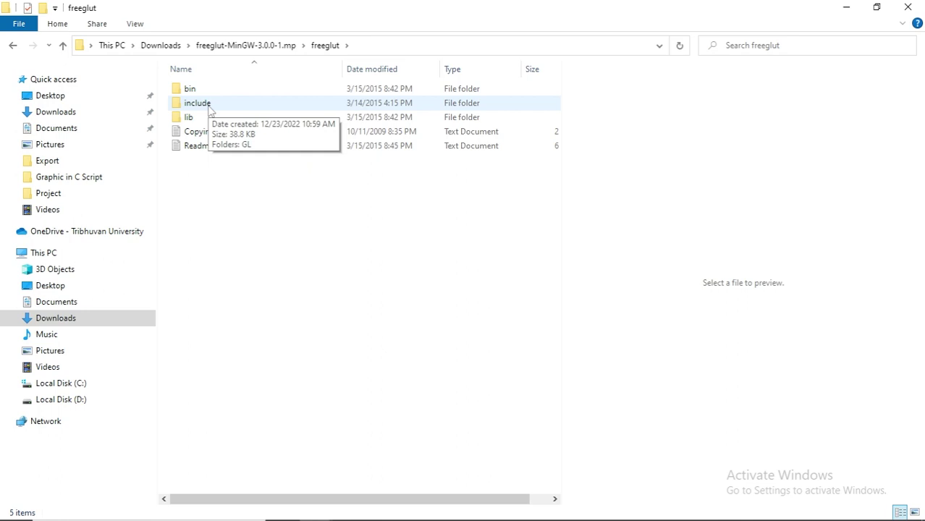
right_click(209, 108)
left_click(235, 117)
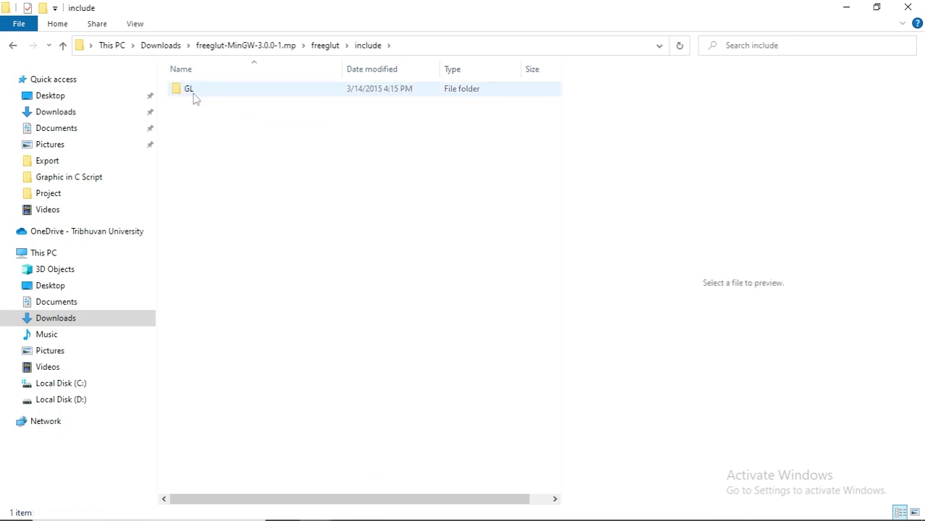
right_click(194, 98)
left_click(221, 103)
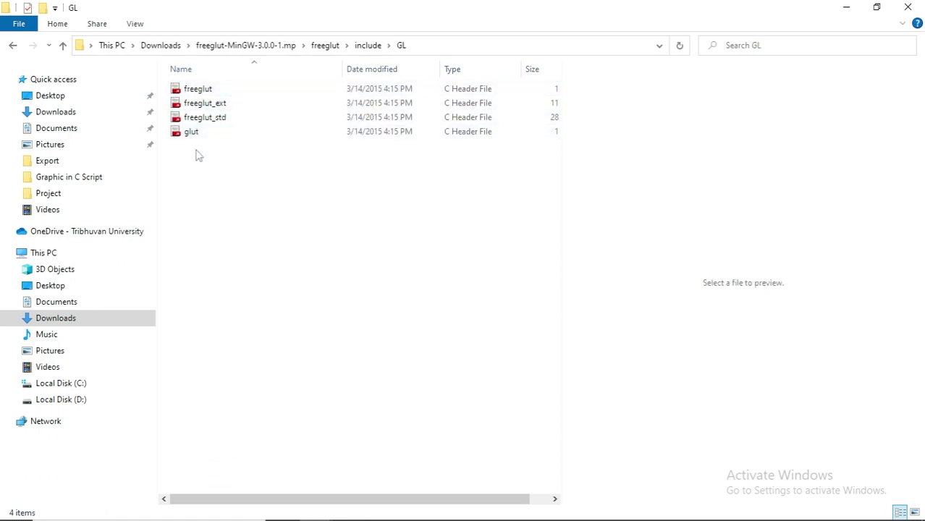
- Copy all four header files, freeglut, freeglut_ext, freeglut_std and glut, from the freeglut GL folder
left_click_drag(196, 149, 215, 88)
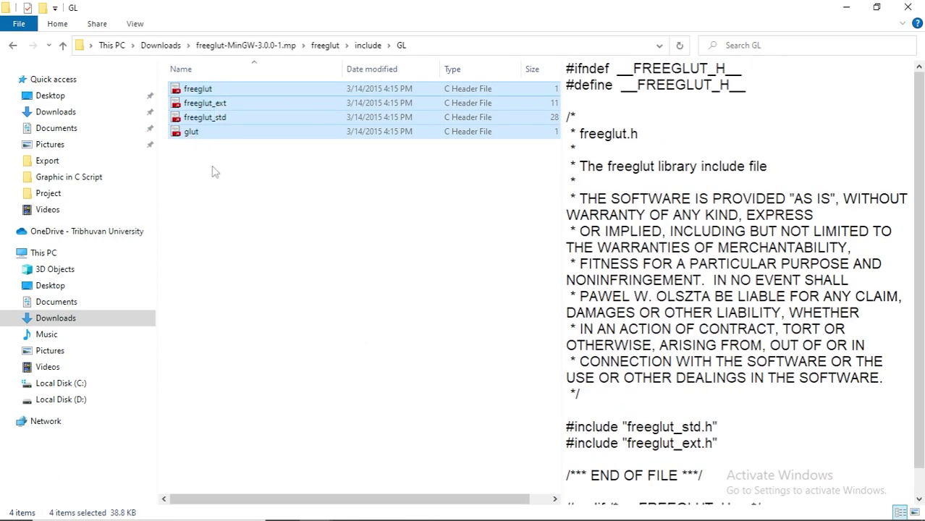
right_click(227, 123)
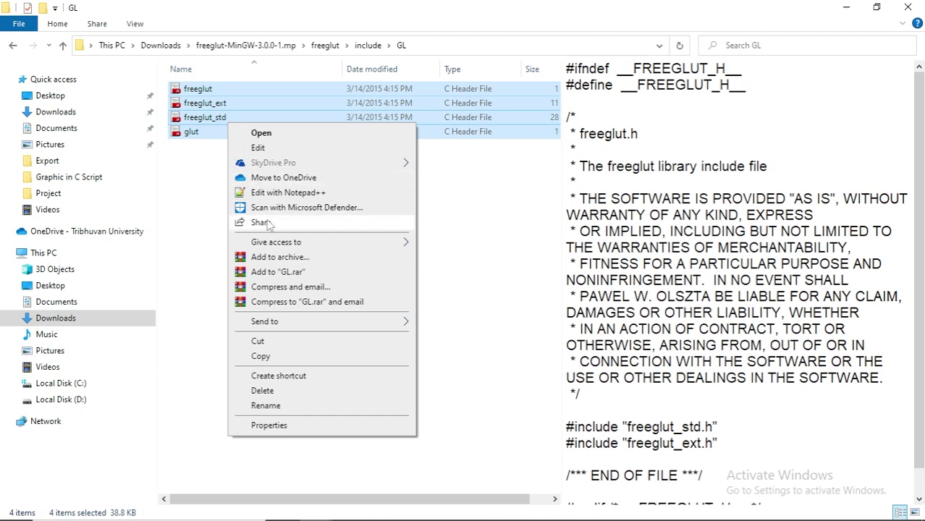
left_click(261, 356)
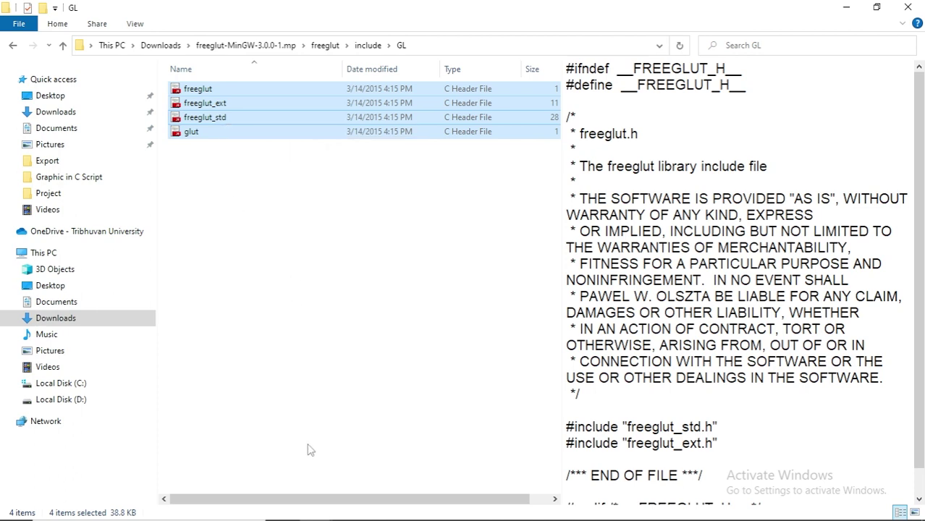
- Switch back to the x86_64-w64-mingw32 window and open its include folder and the GL subfolder
left_click(316, 508)
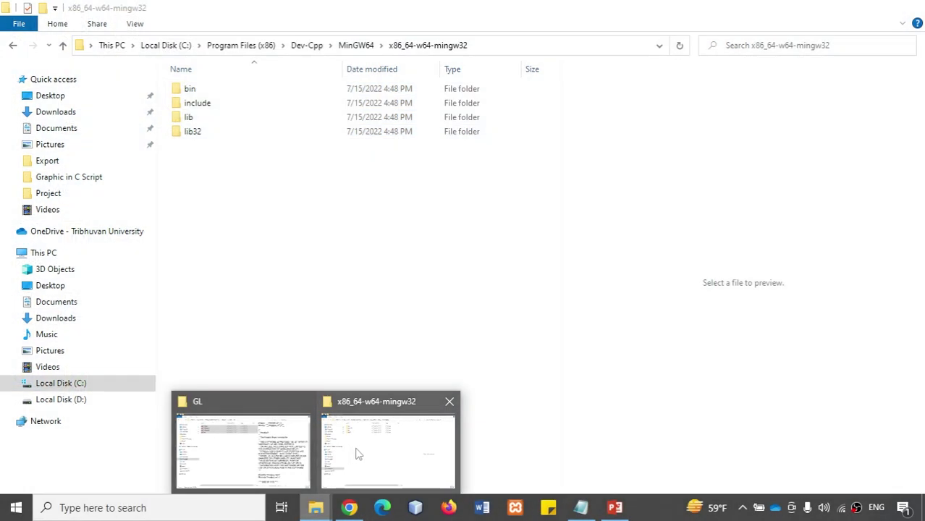
left_click(335, 443)
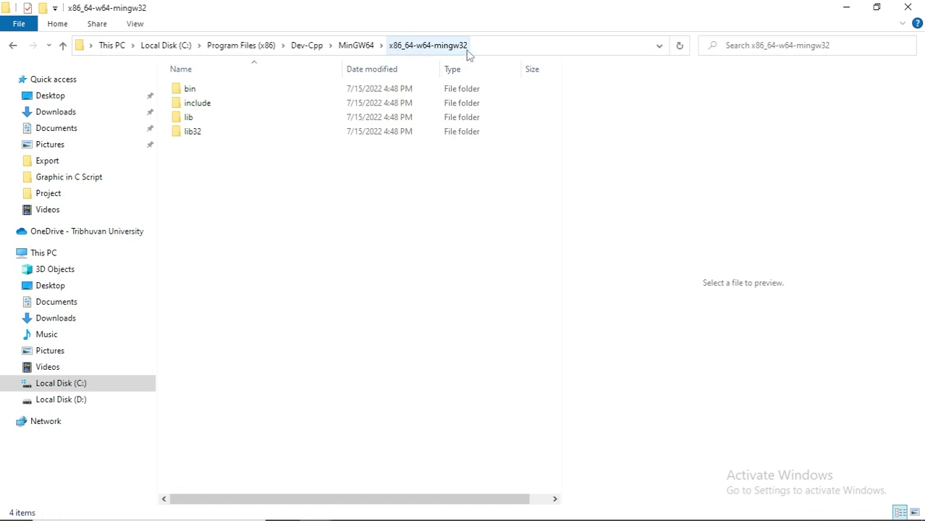
double_click(210, 106)
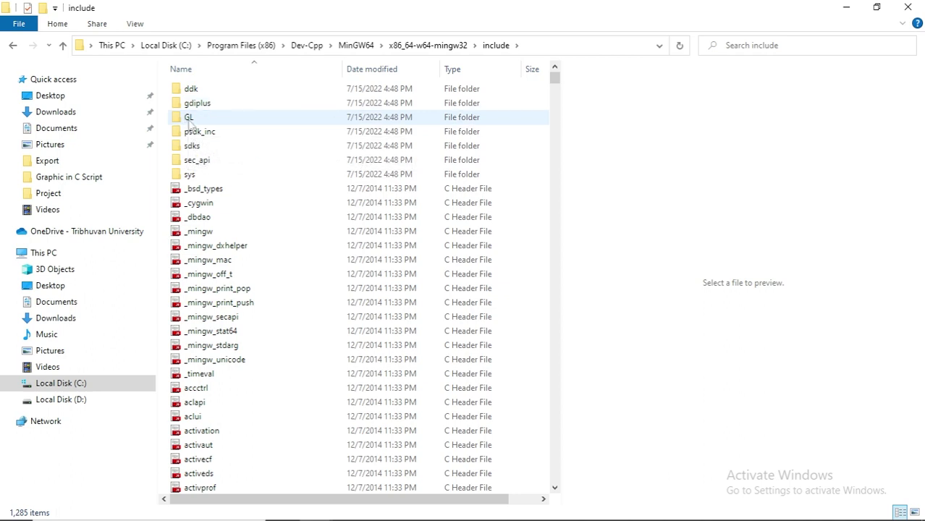
right_click(186, 121)
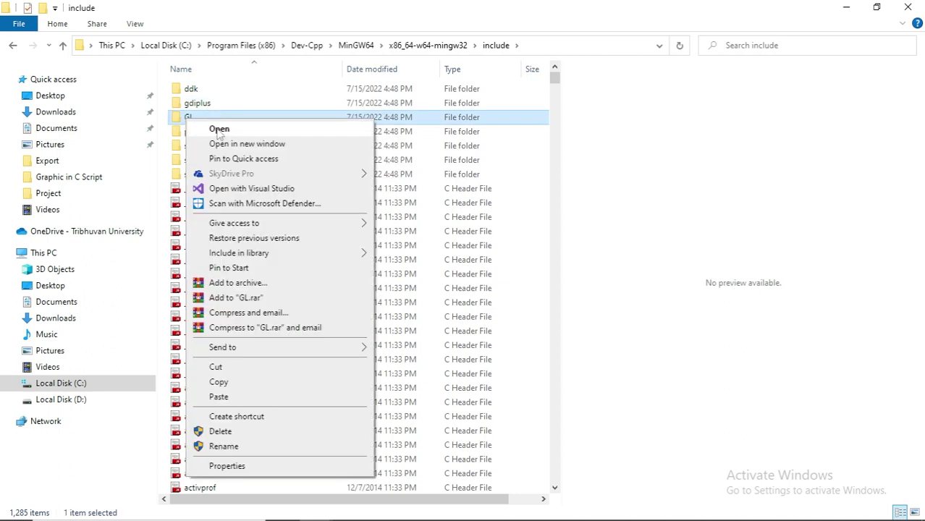
left_click(220, 129)
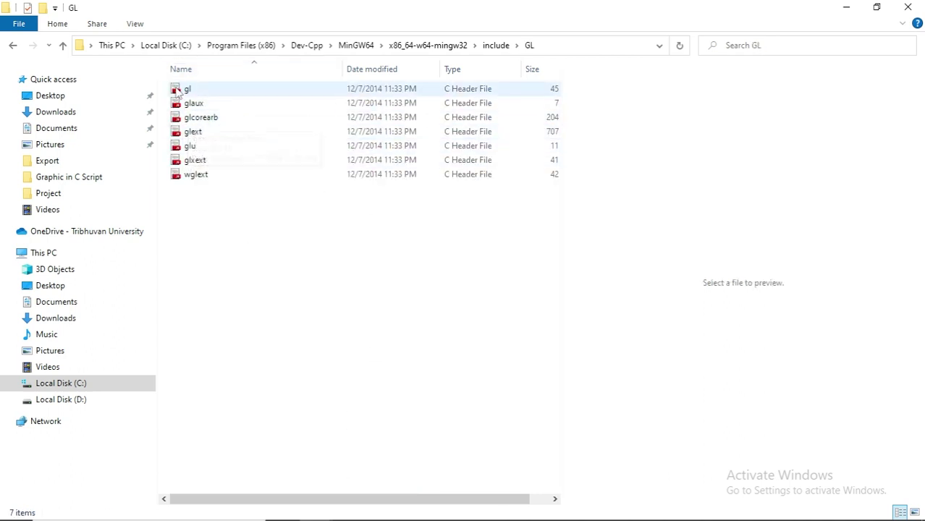
- Paste the copied freeglut headers into Dev-Cpp's GL folder, granting administrator permission for all current items
right_click(203, 211)
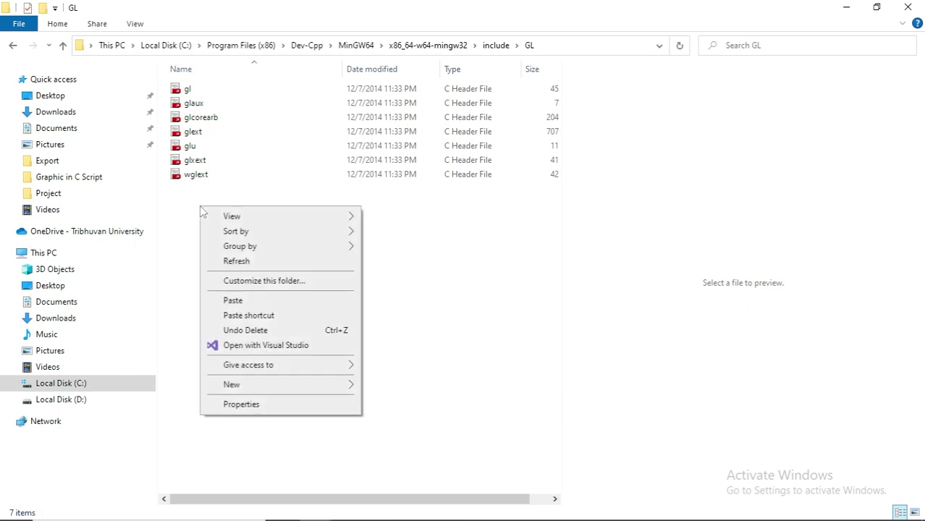
left_click(236, 300)
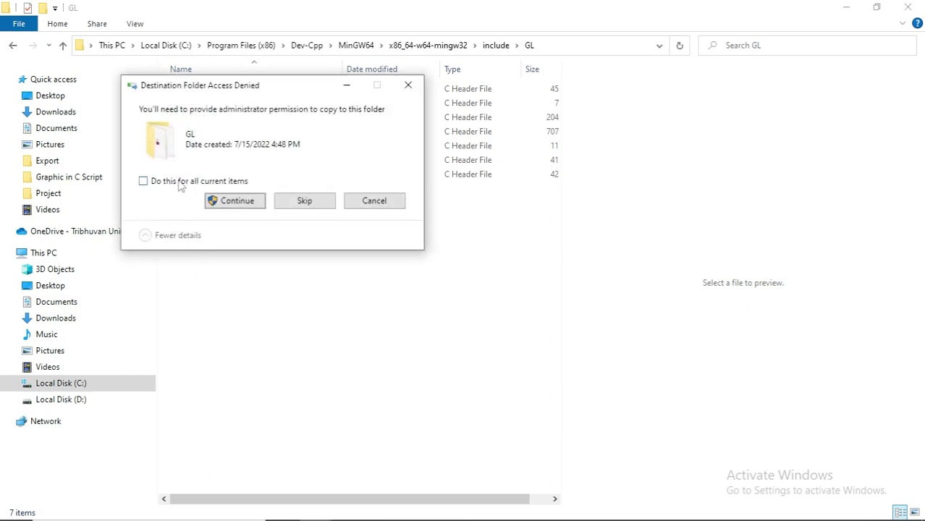
left_click(145, 182)
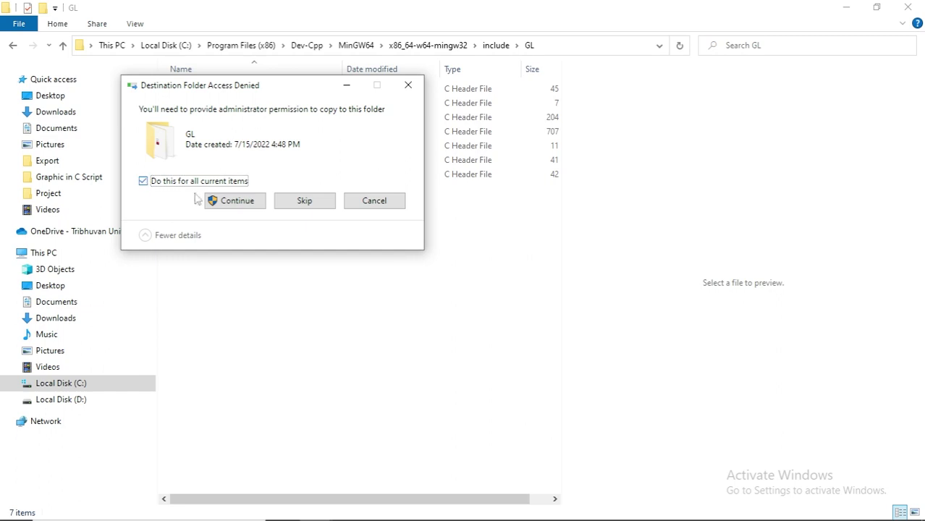
left_click(228, 202)
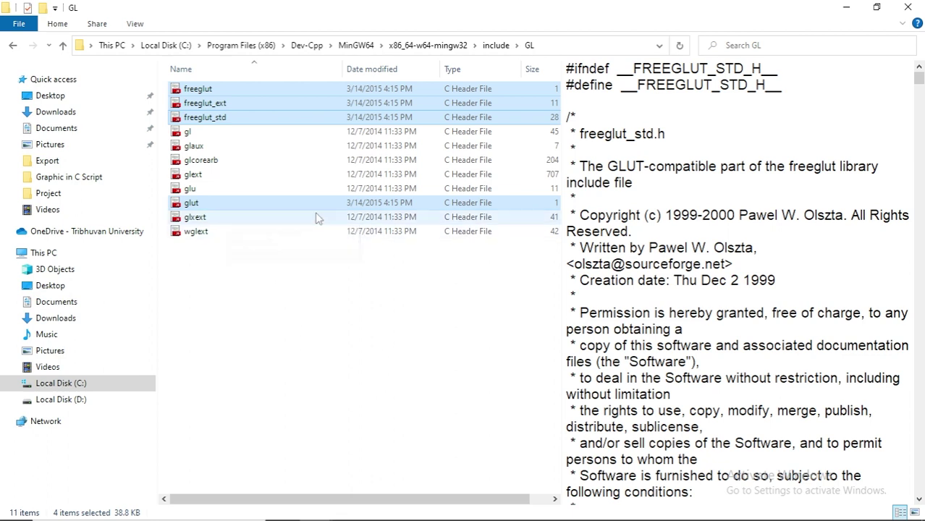
- Go back up to x86_64-w64-mingw32 in the Dev-Cpp window and up to the freeglut folder in the other window
left_click(63, 46)
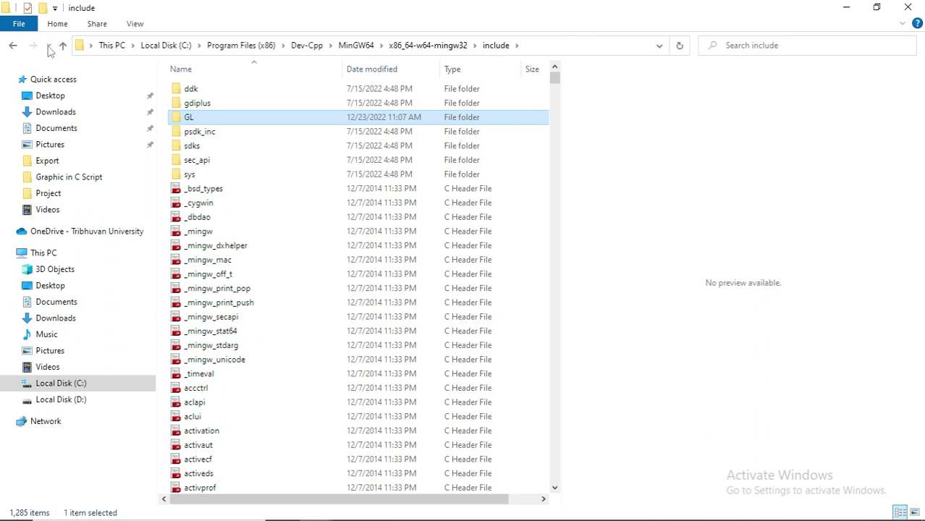
left_click(63, 47)
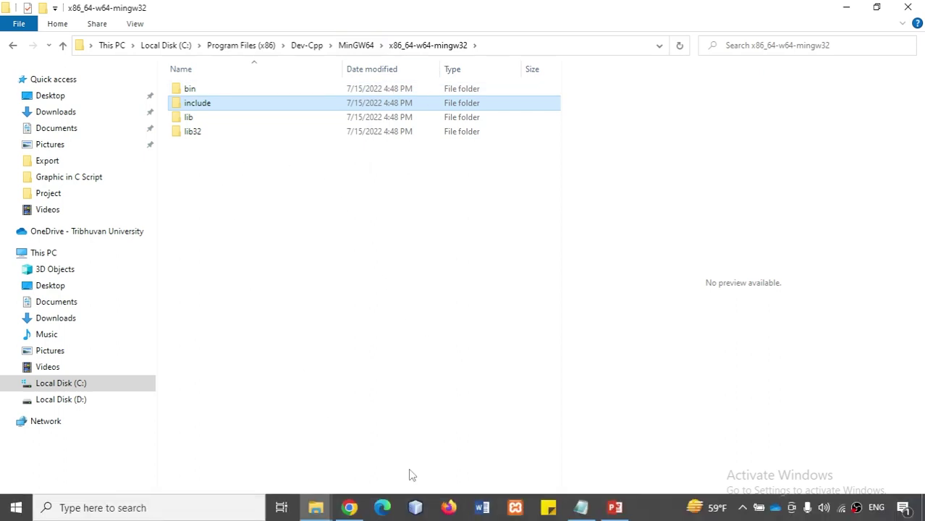
left_click(316, 507)
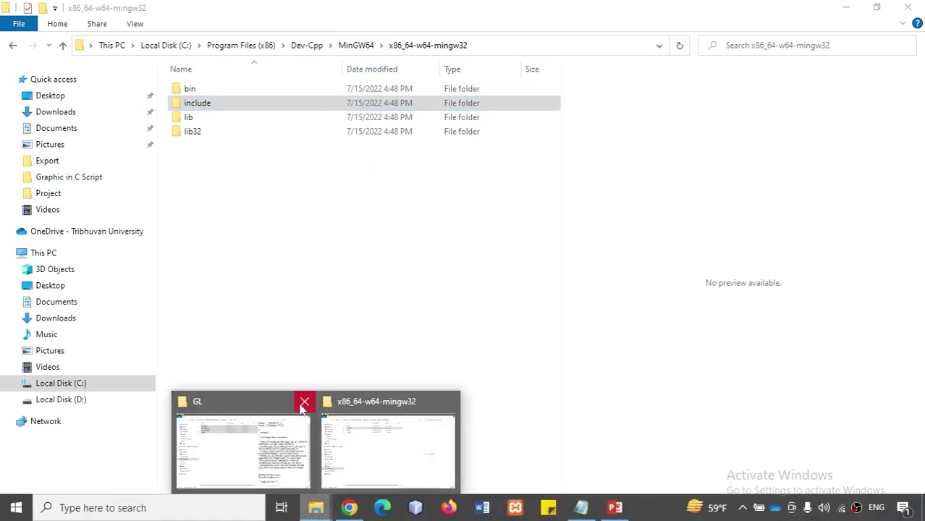
left_click(239, 428)
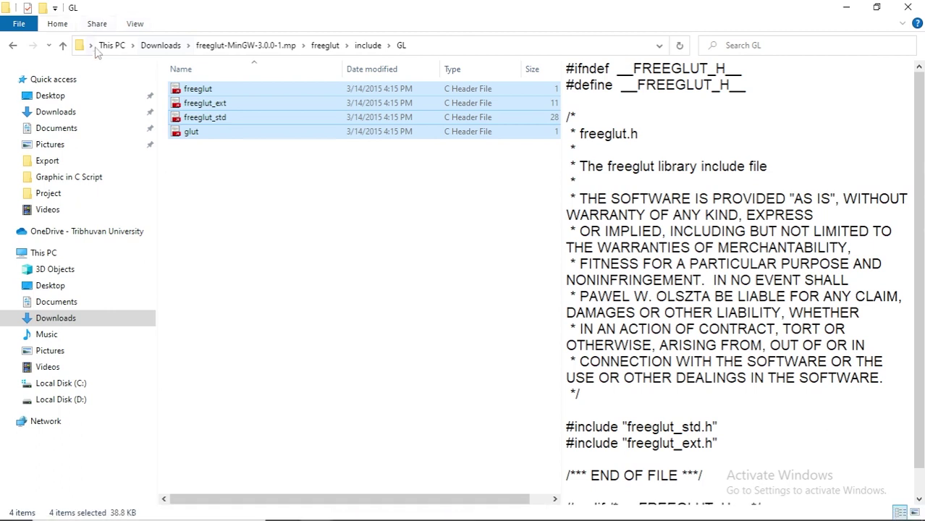
left_click(63, 46)
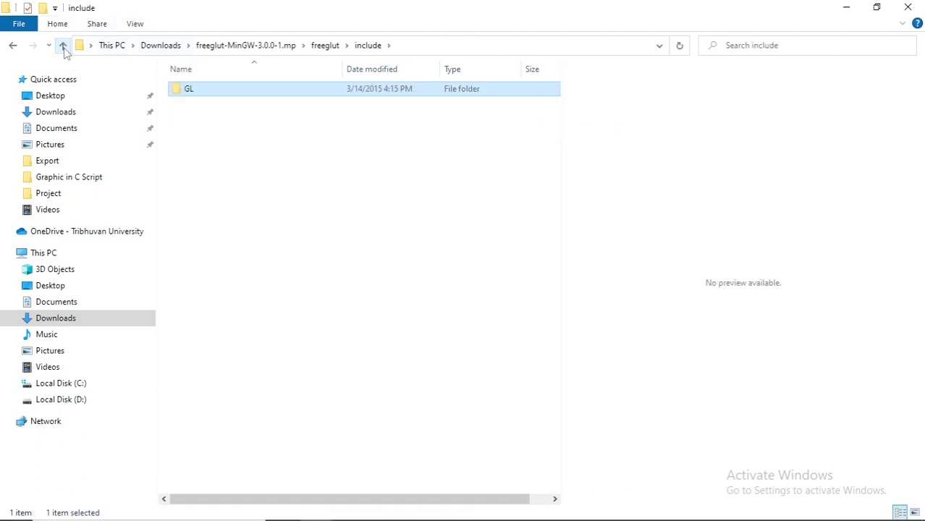
left_click(63, 46)
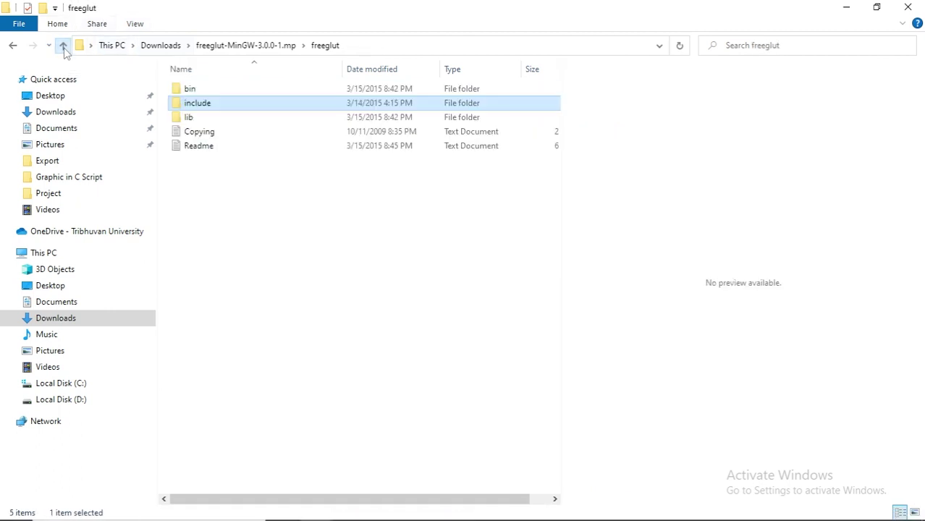
- Open the lib folder inside the extracted freeglut folder and enter its x64 subfolder
left_click(208, 122)
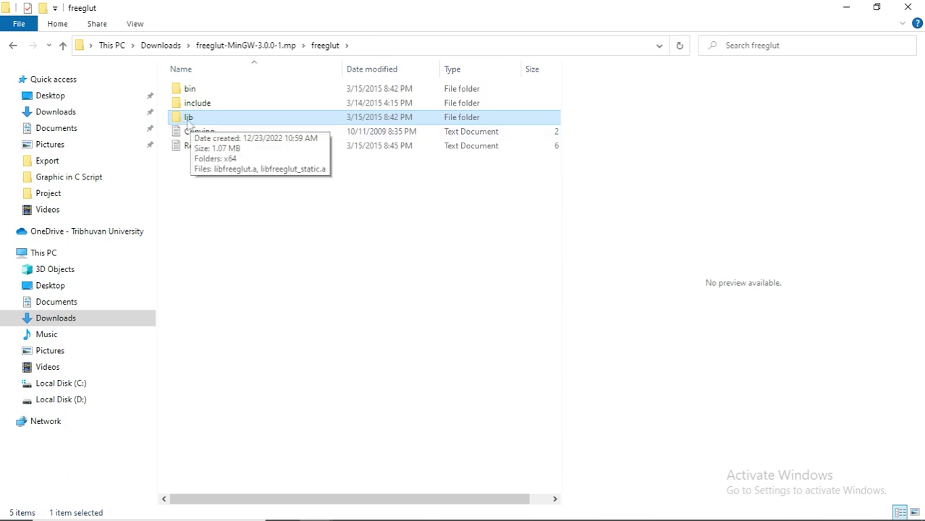
right_click(189, 122)
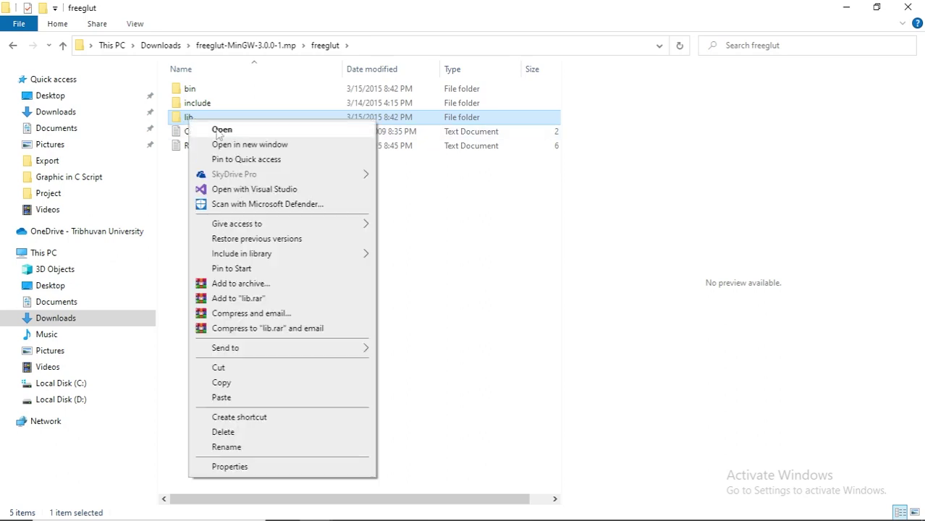
left_click(208, 124)
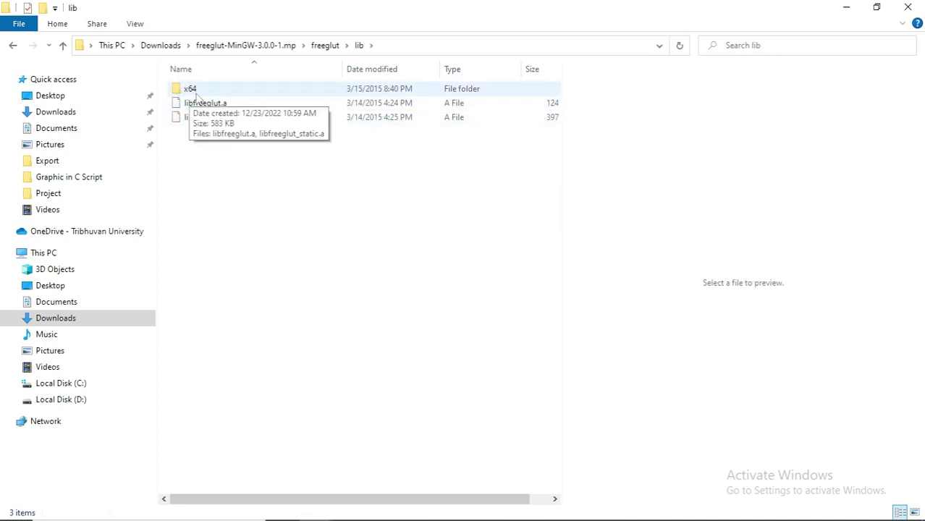
right_click(202, 91)
right_click(204, 92)
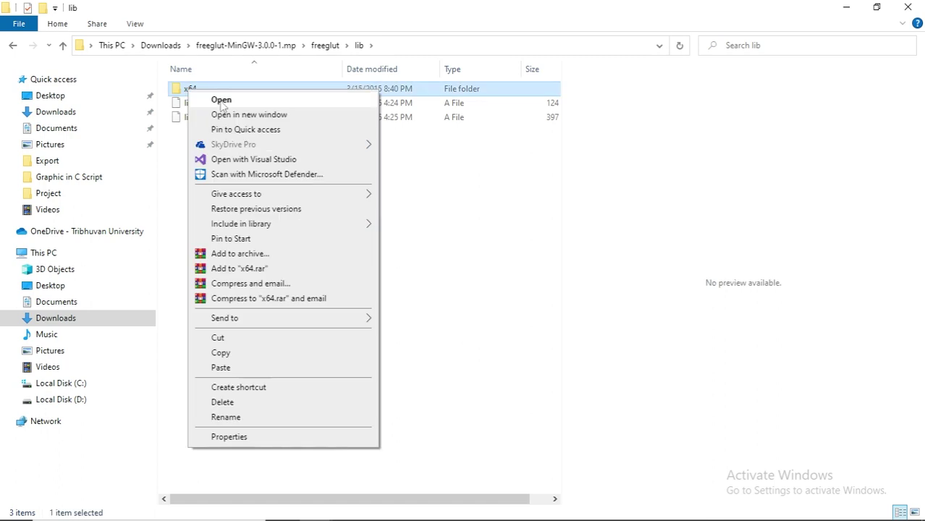
left_click(221, 100)
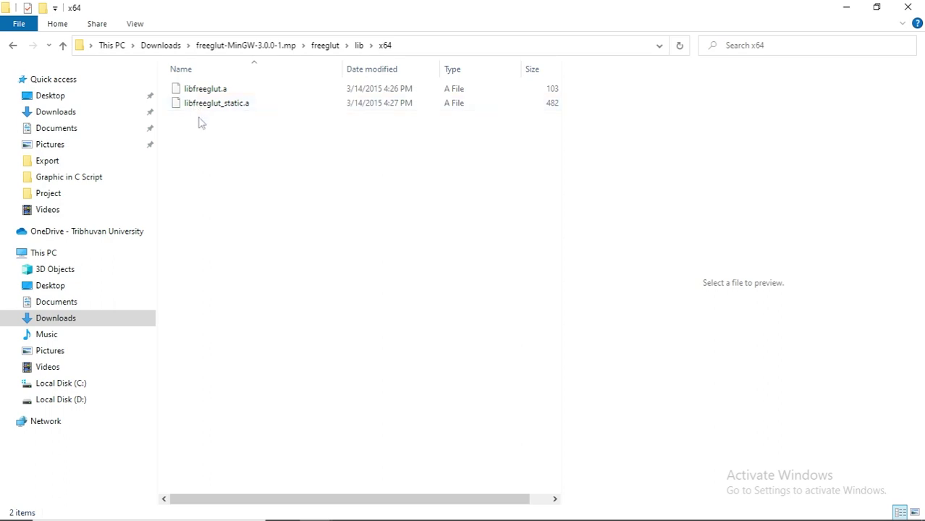
- Copy libfreeglut.a and libfreeglut_static.a from freeglut's lib x64 folder
left_click_drag(201, 123, 203, 87)
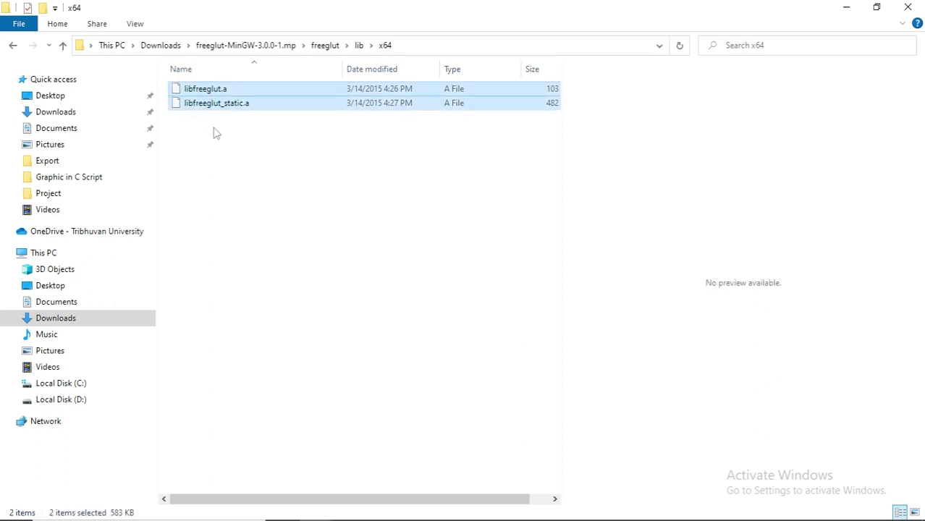
right_click(214, 103)
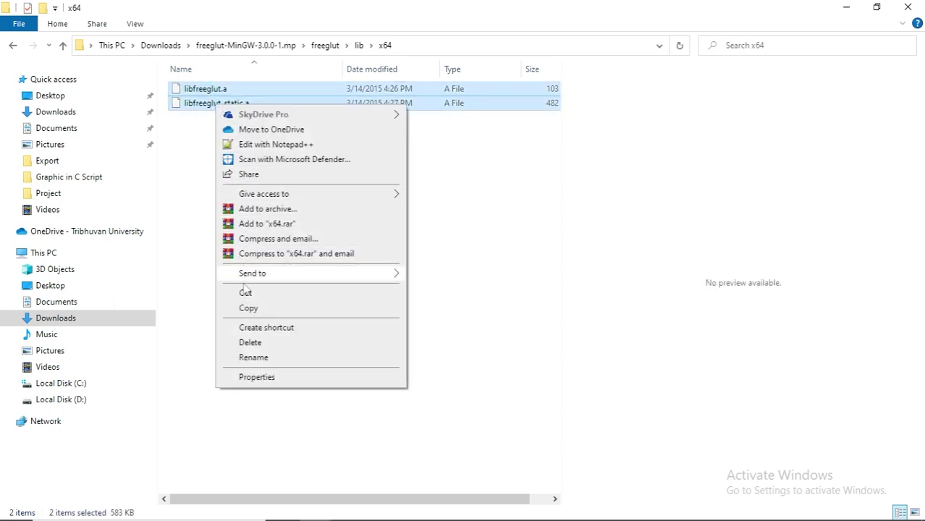
left_click(251, 308)
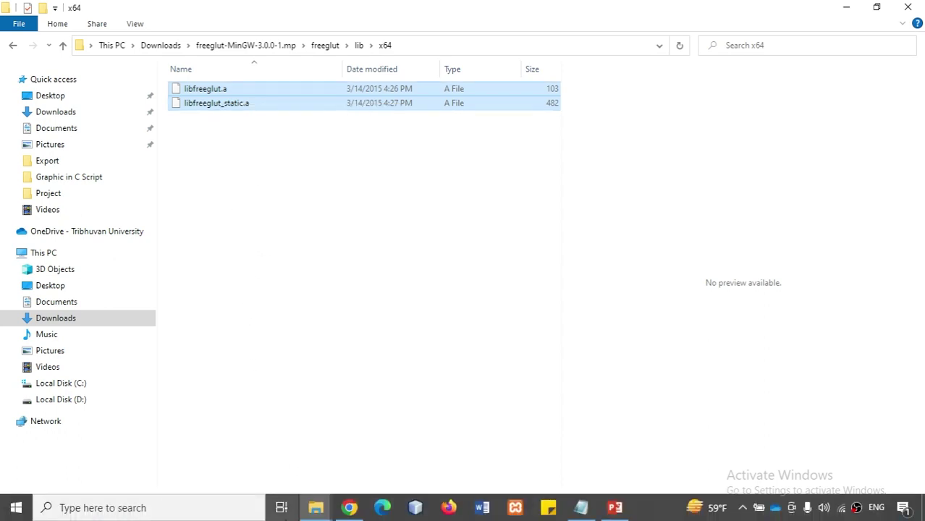
- Paste the copied library files into the lib folder of Dev-Cpp's x86_64-w64-mingw32, granting administrator permission for all current items
left_click(315, 508)
left_click(376, 434)
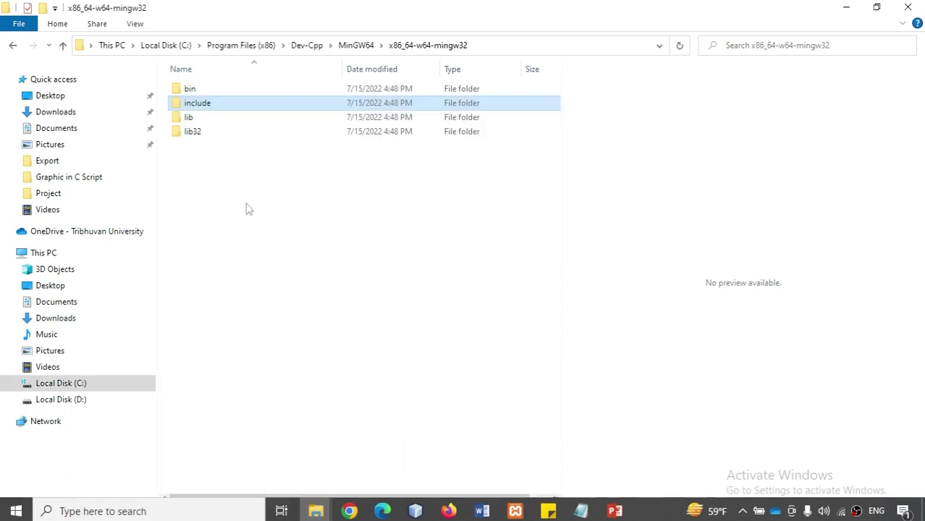
right_click(195, 121)
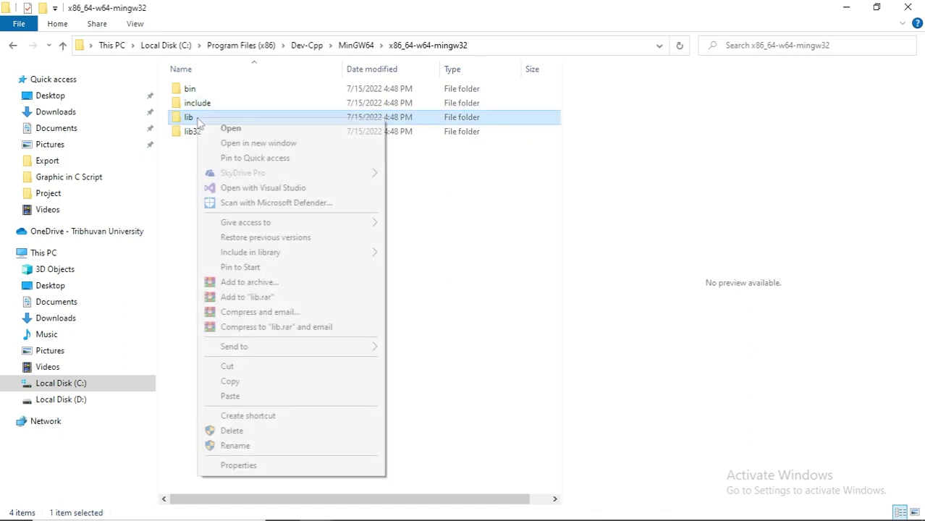
left_click(232, 130)
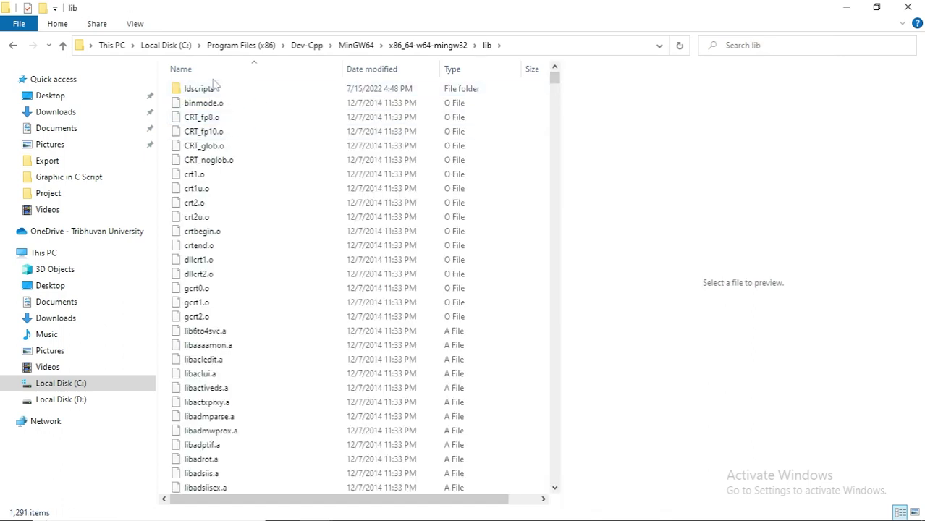
right_click(537, 272)
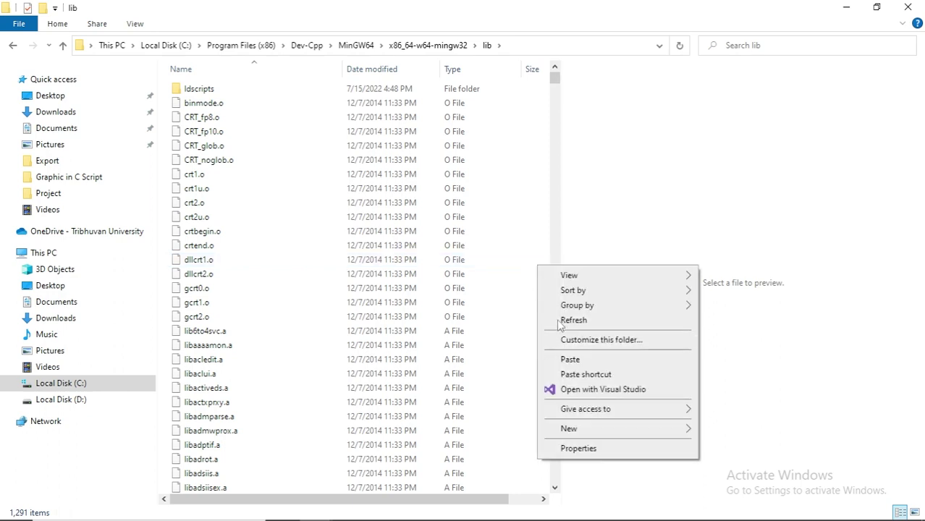
left_click(568, 360)
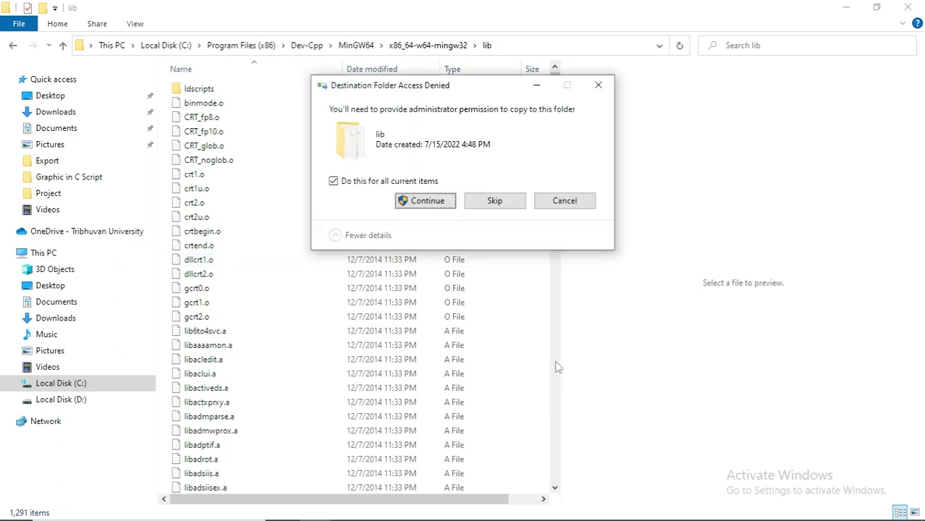
left_click(420, 203)
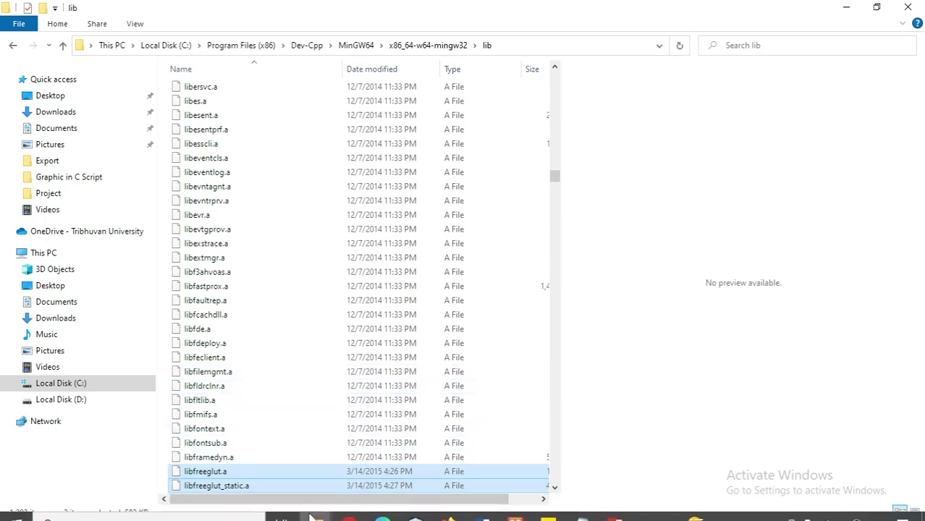
- Return to the extracted freeglut window, go up to the freeglut folder and open its bin folder
mouse_move(316, 507)
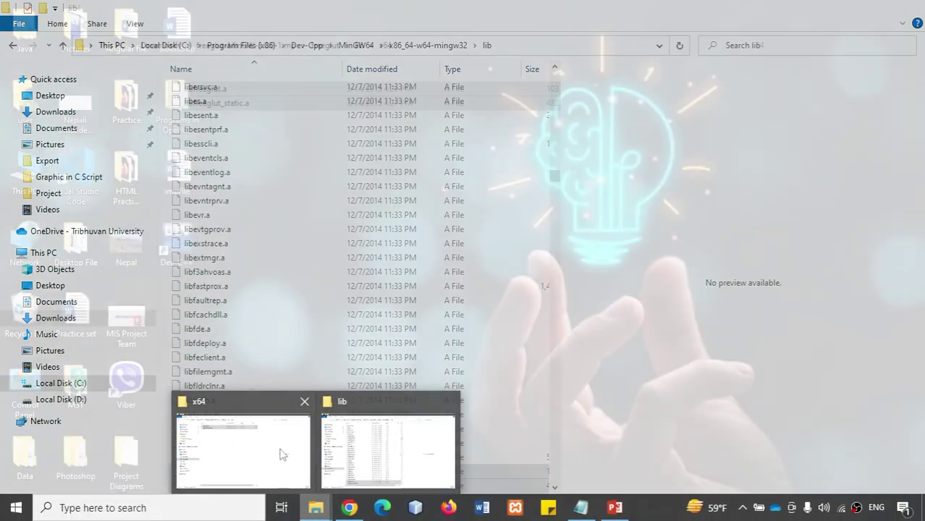
left_click(259, 451)
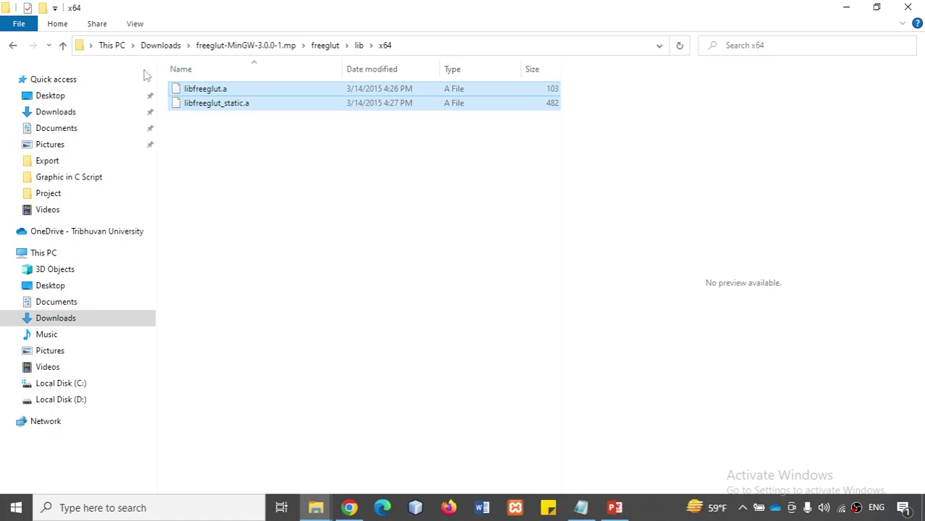
left_click(62, 46)
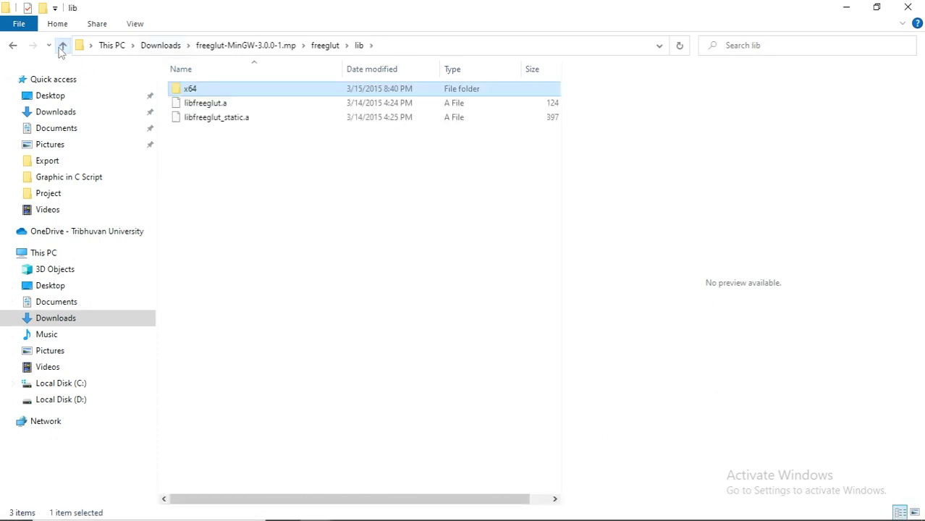
left_click(63, 46)
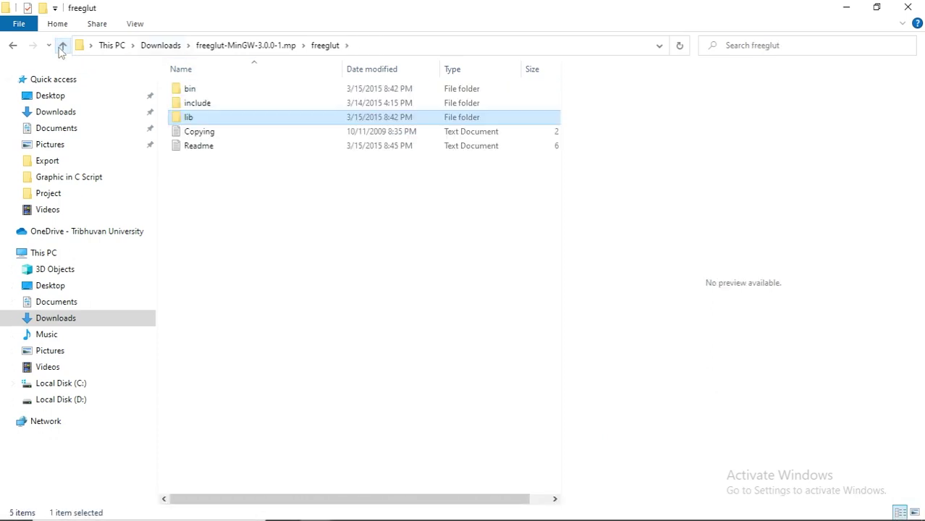
left_click(194, 93)
right_click(194, 92)
left_click(209, 99)
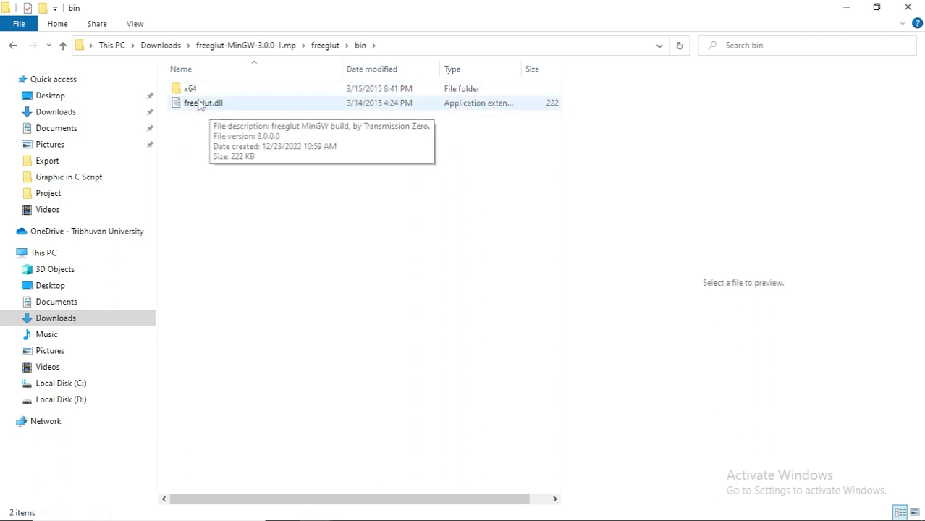
- Open the x64 subfolder of bin and copy freeglut.dll
left_click(188, 93)
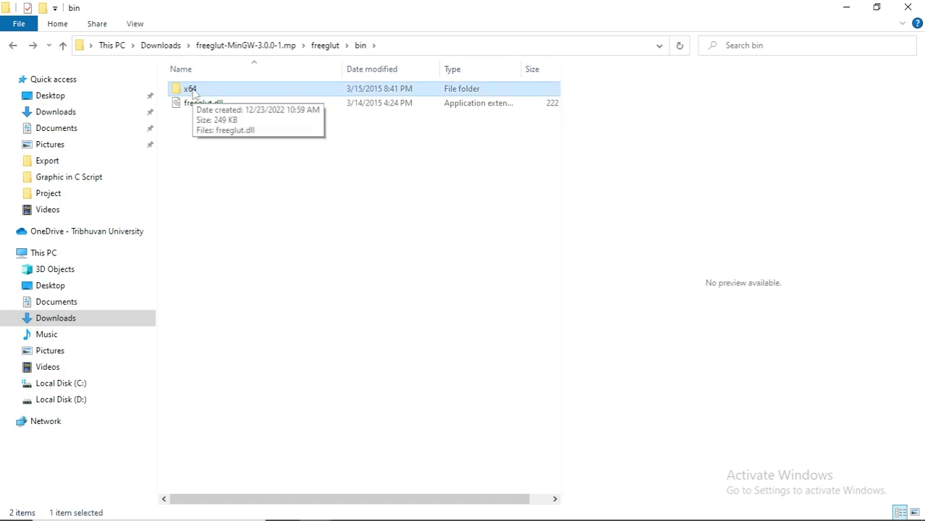
right_click(197, 91)
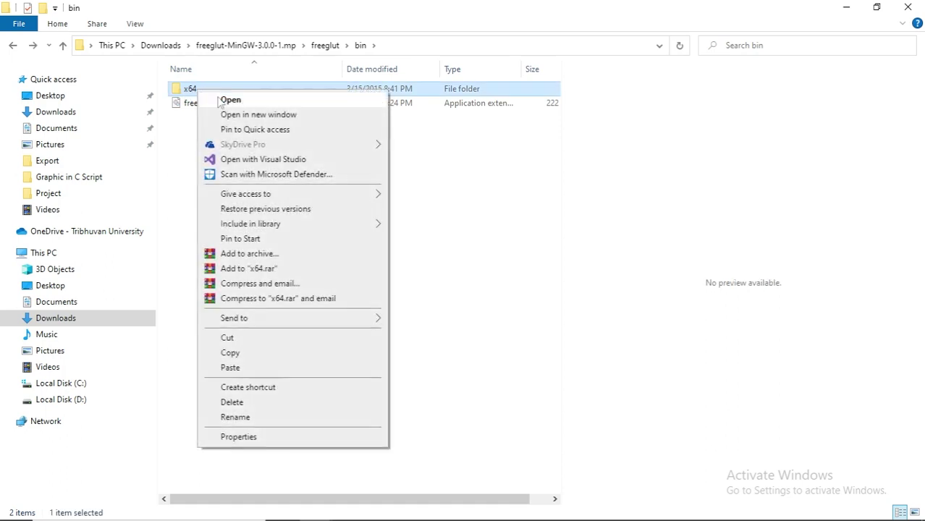
left_click(211, 96)
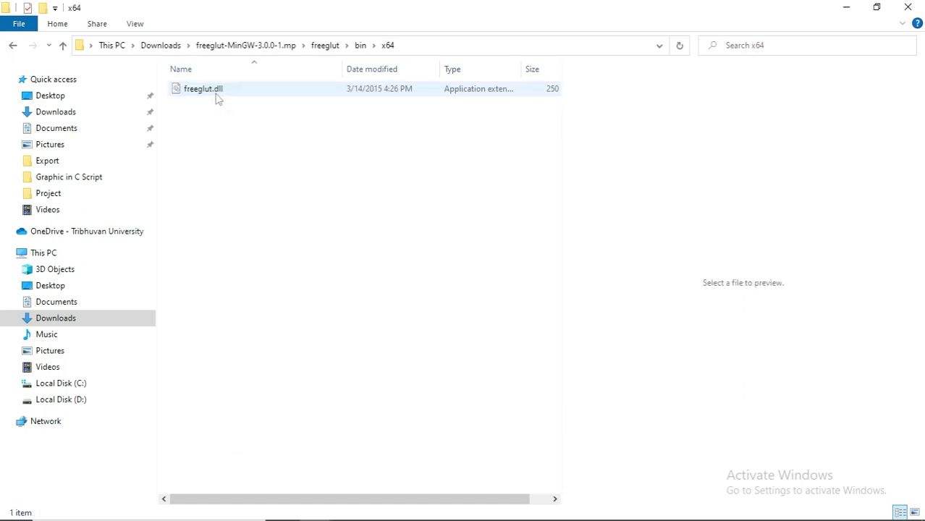
left_click(196, 89)
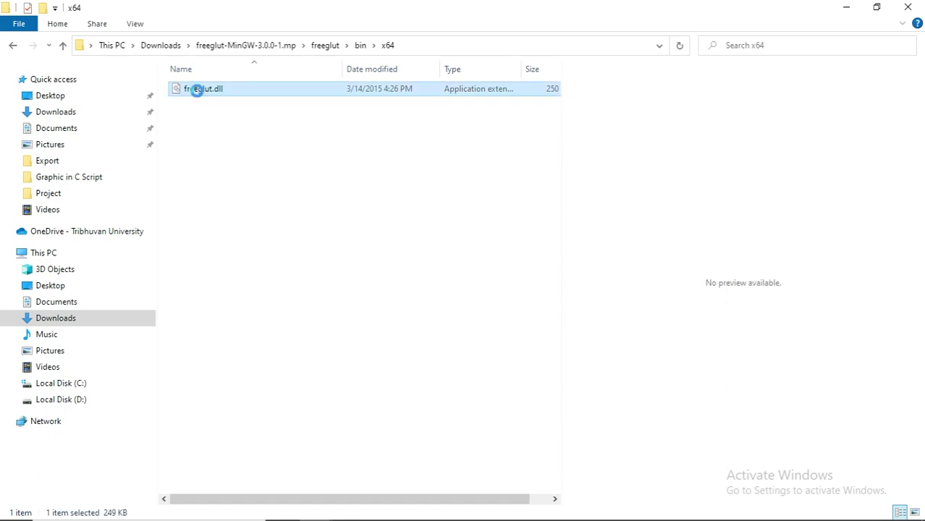
right_click(197, 91)
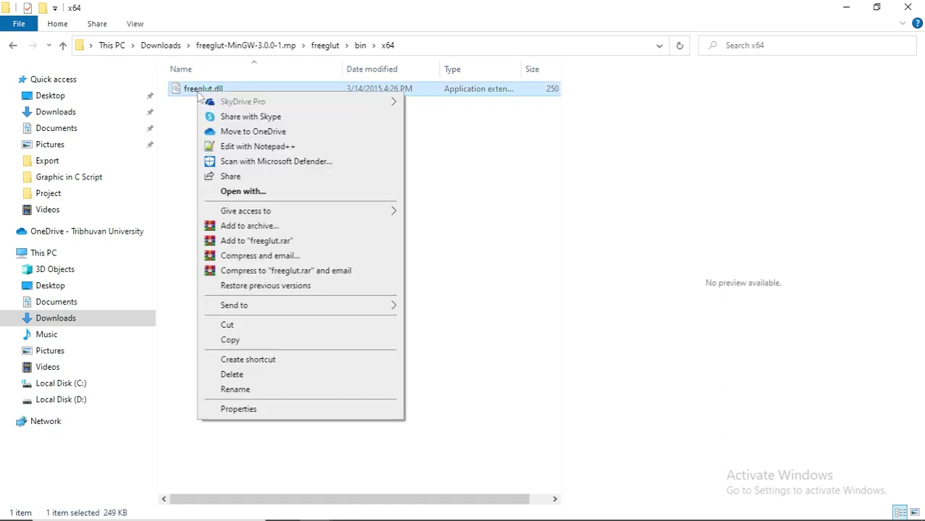
left_click(230, 340)
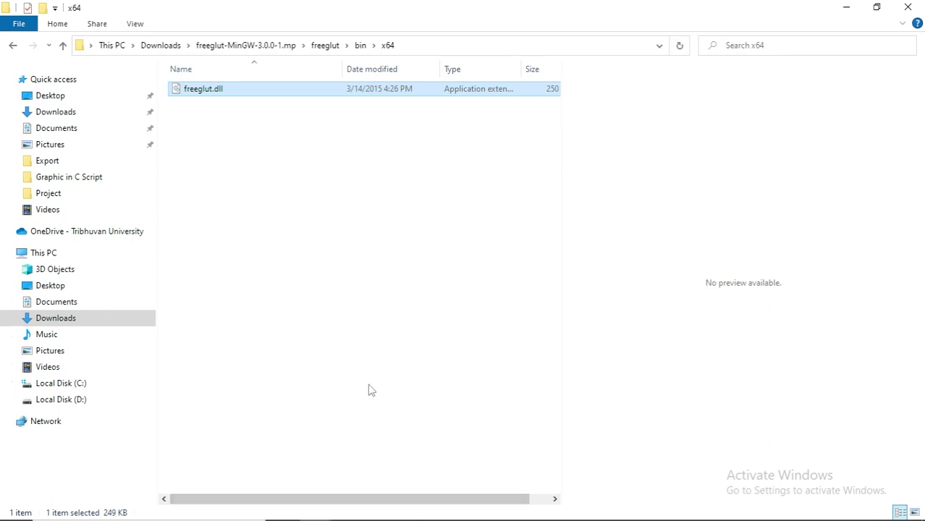
- Switch to the Dev-Cpp lib window and go up through the parent folders to Local Disk (C:)
mouse_move(396, 518)
mouse_move(329, 510)
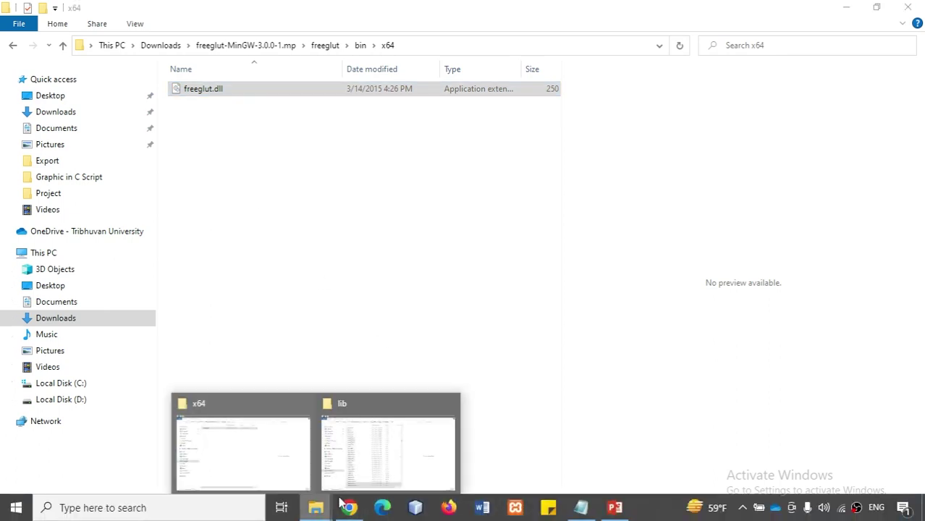
mouse_move(384, 453)
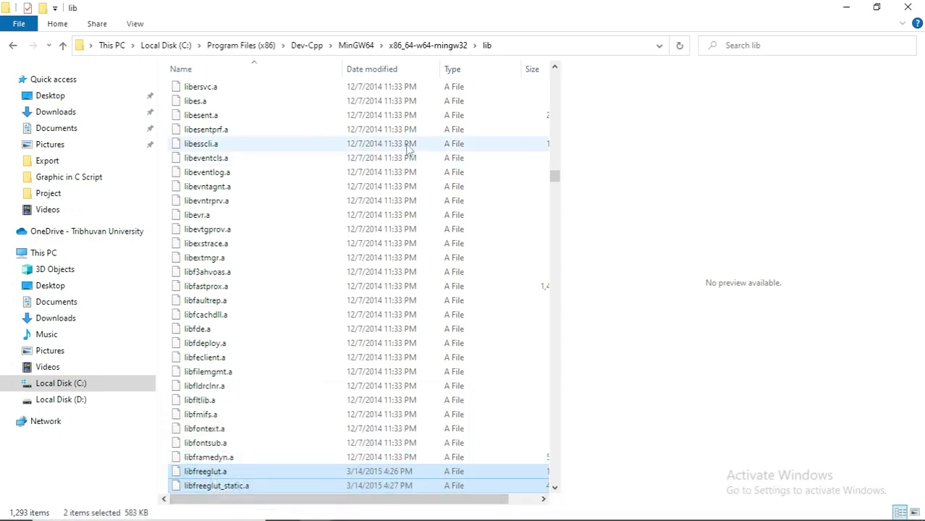
left_click(63, 46)
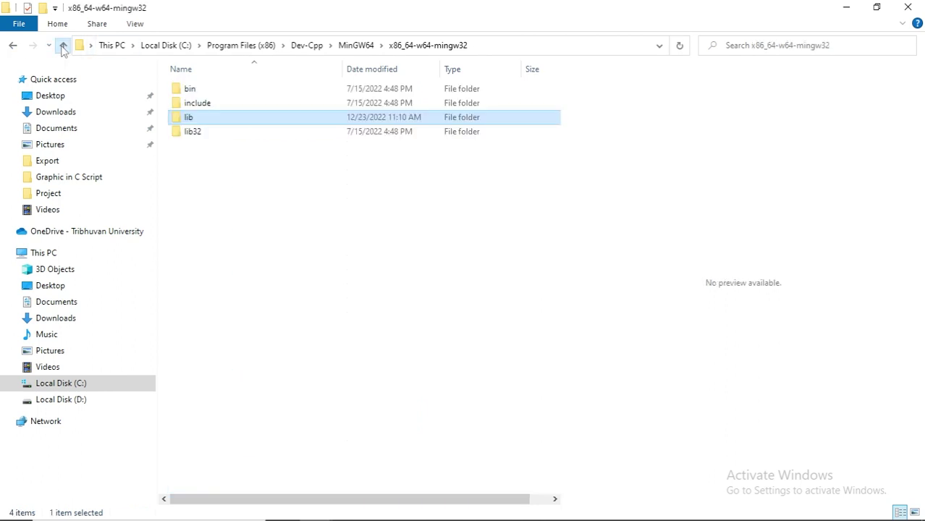
left_click(63, 46)
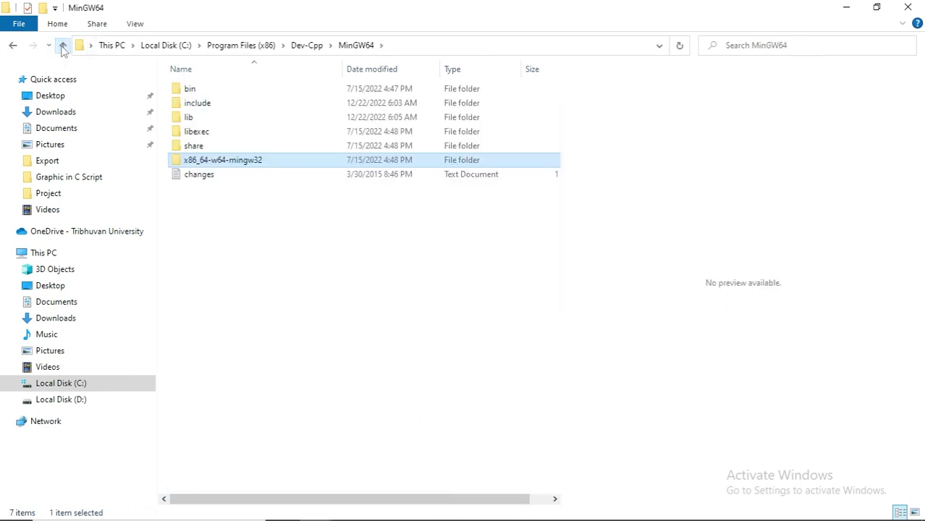
left_click(63, 45)
left_click(63, 46)
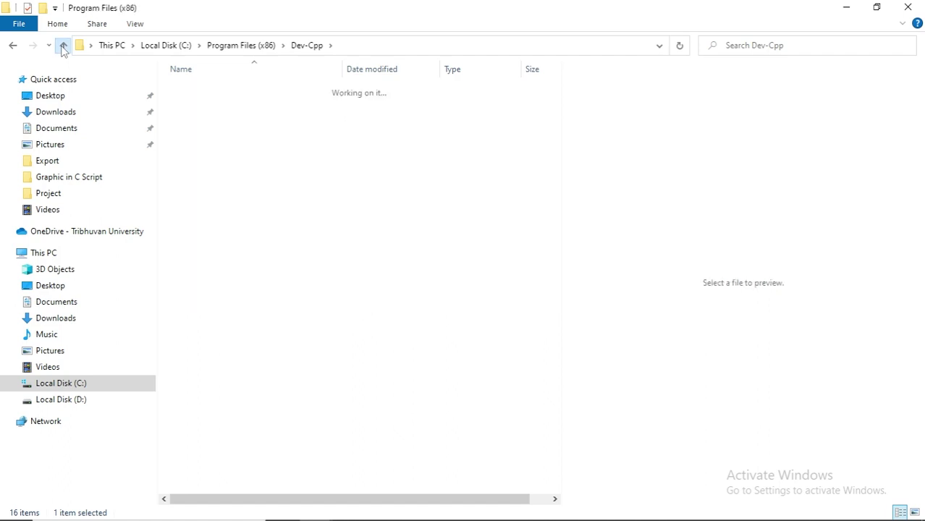
left_click(63, 46)
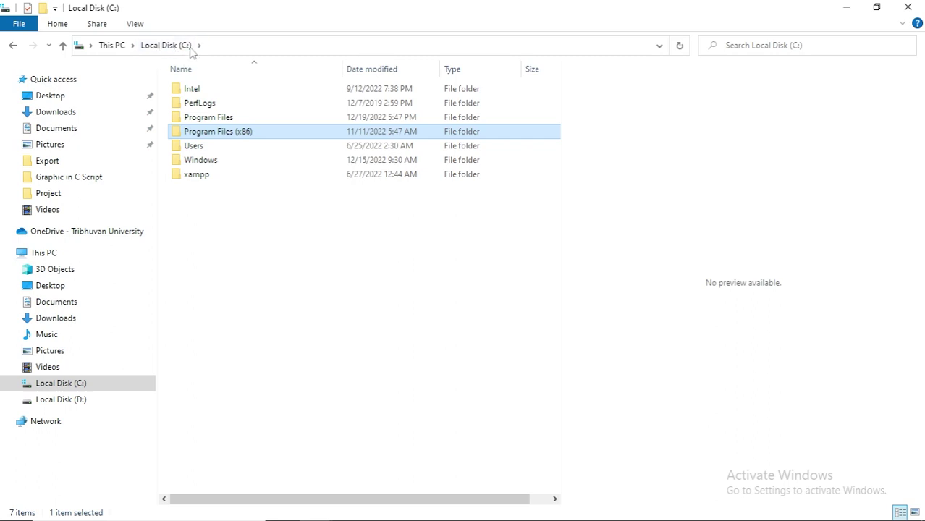
- Open the Windows folder on Local Disk (C:) and enter its System32 subfolder
left_click(198, 163)
right_click(197, 163)
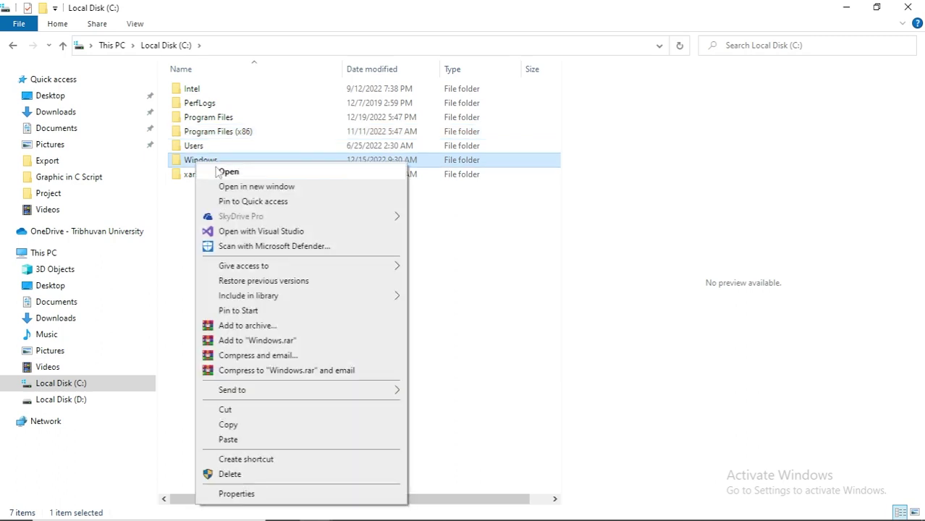
left_click(219, 171)
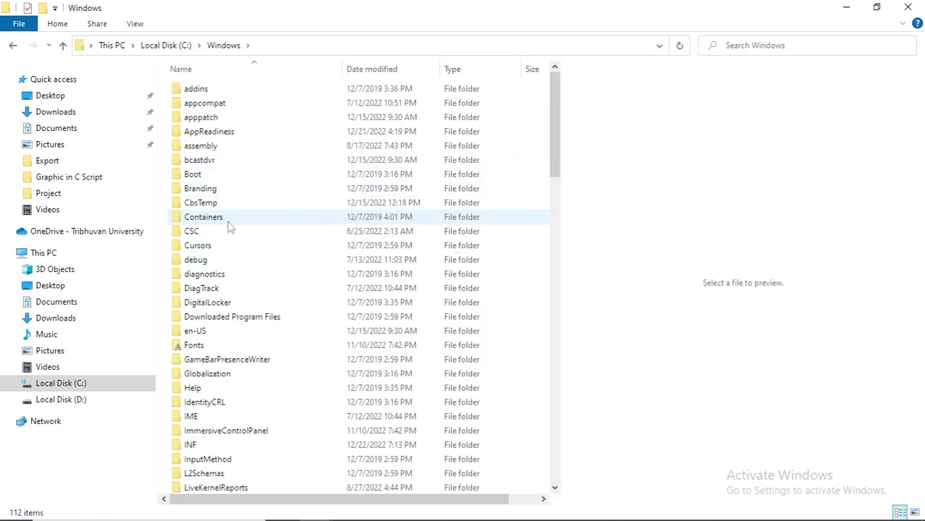
scroll(233, 260, "down", 2)
scroll(233, 268, "down", 3)
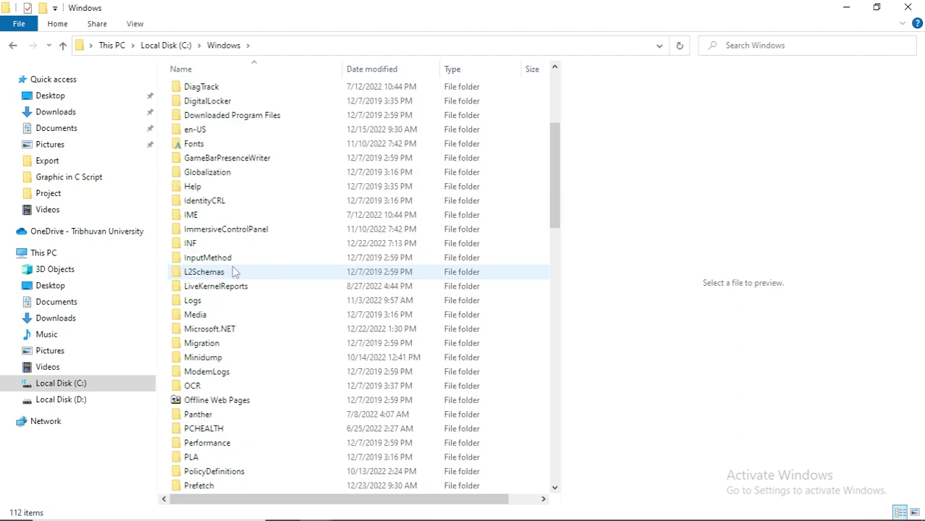
scroll(231, 273, "down", 9)
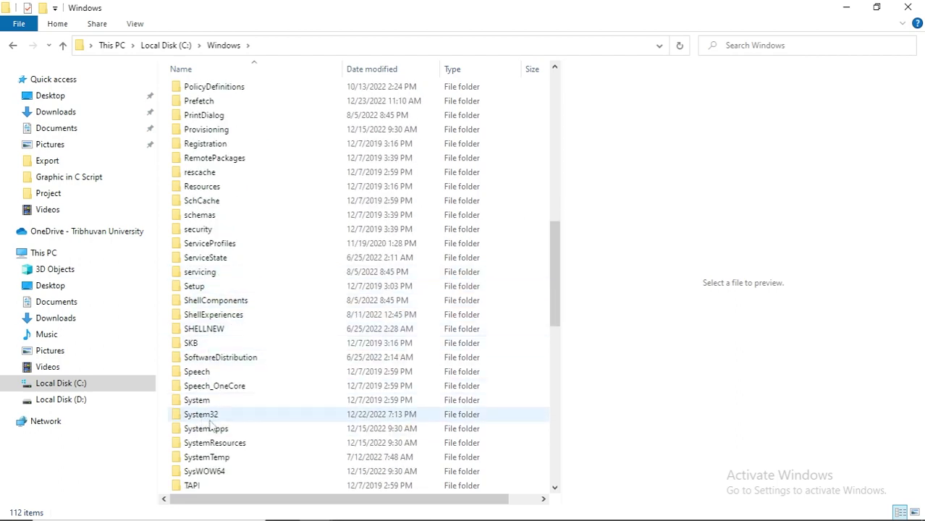
mouse_move(209, 426)
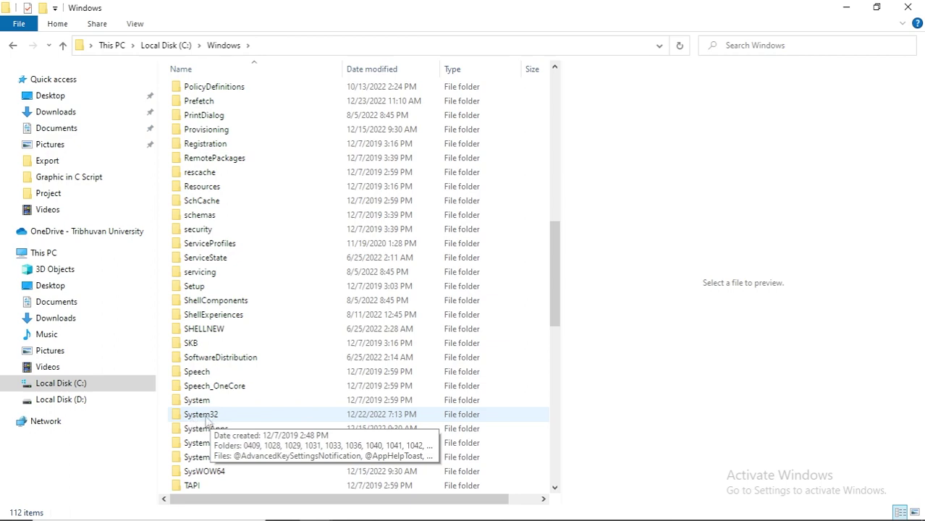
right_click(206, 420)
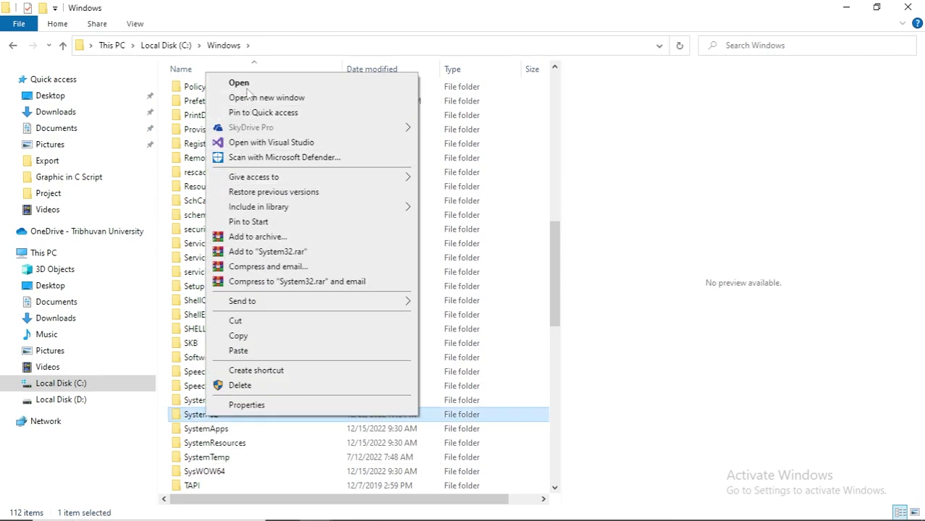
left_click(245, 85)
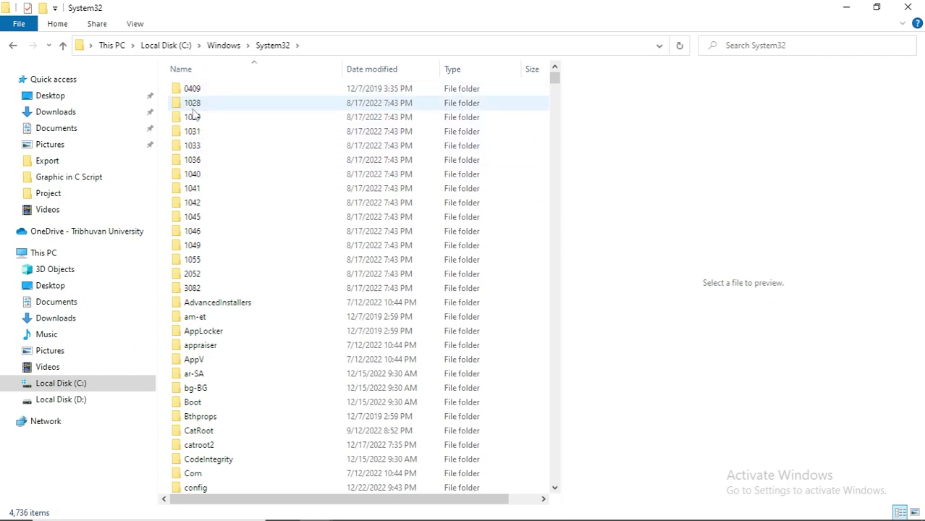
- Paste freeglut.dll into the System32 folder and close both File Explorer windows
scroll(217, 372, "down", 6)
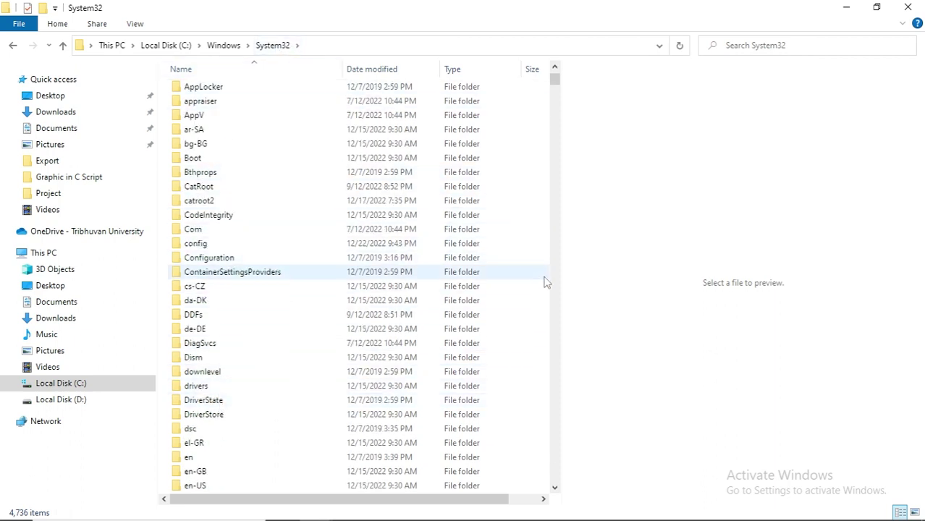
right_click(545, 247)
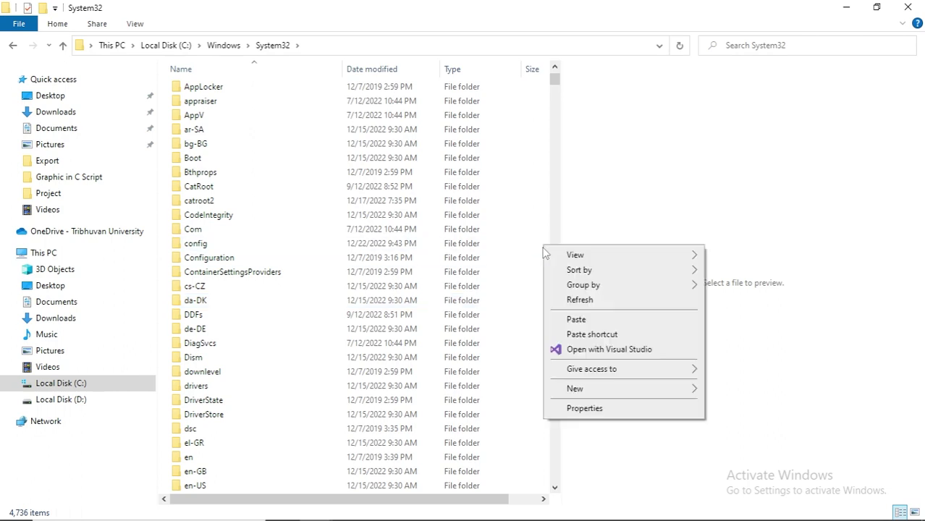
left_click(576, 320)
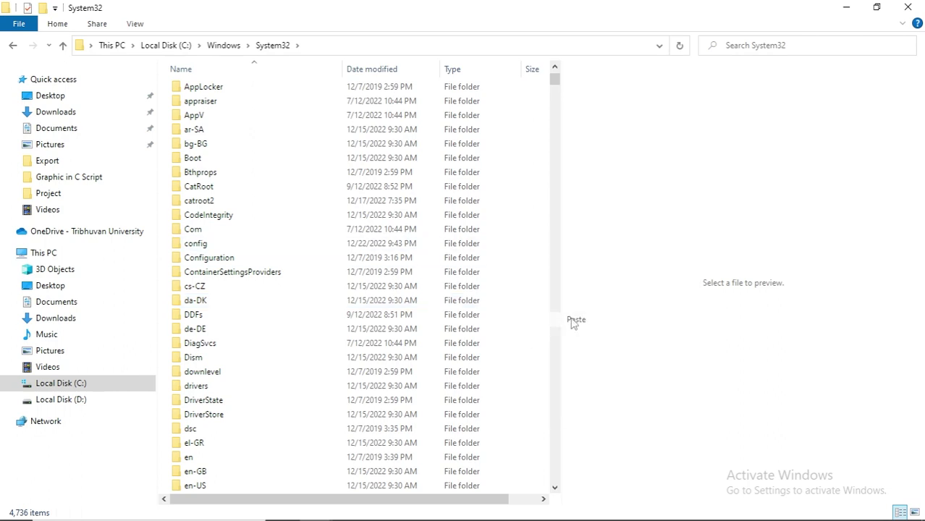
left_click(416, 178)
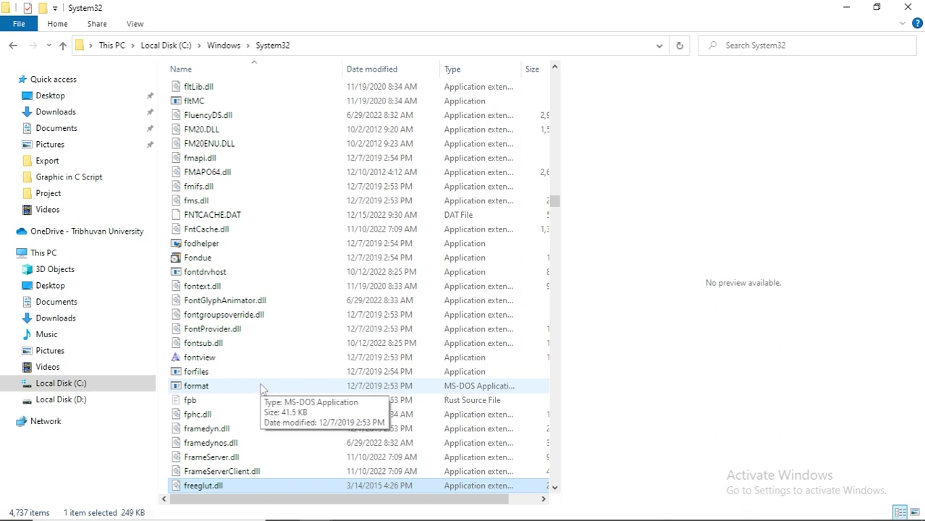
left_click(921, 5)
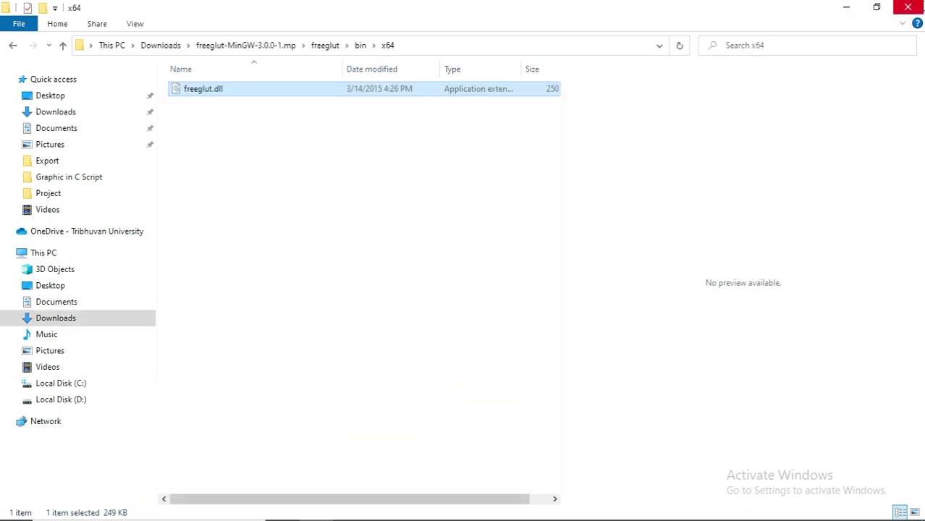
left_click(914, 6)
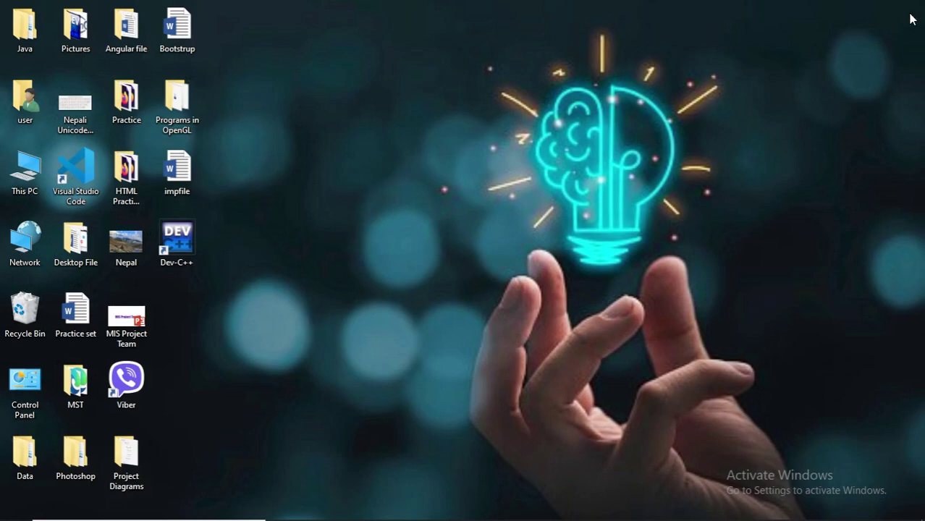
- Launch Dev-C++ and complete its first-time configuration with English (Original), Consolas font, Classic Plus colors and New Look icons
double_click(187, 245)
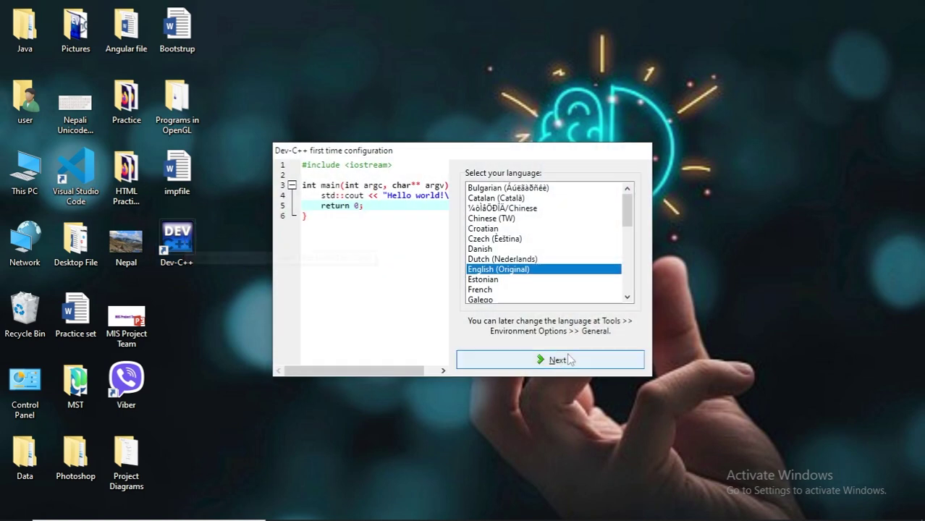
left_click(540, 360)
left_click(546, 365)
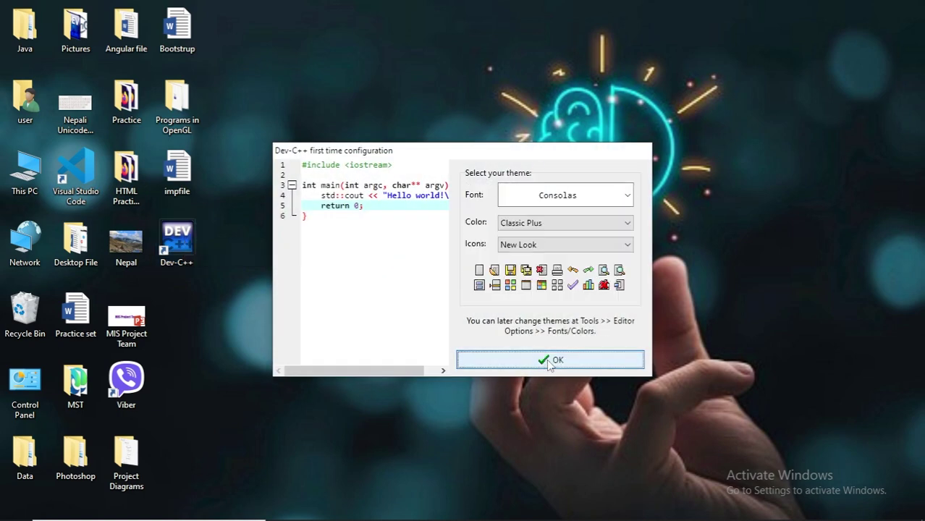
left_click(546, 362)
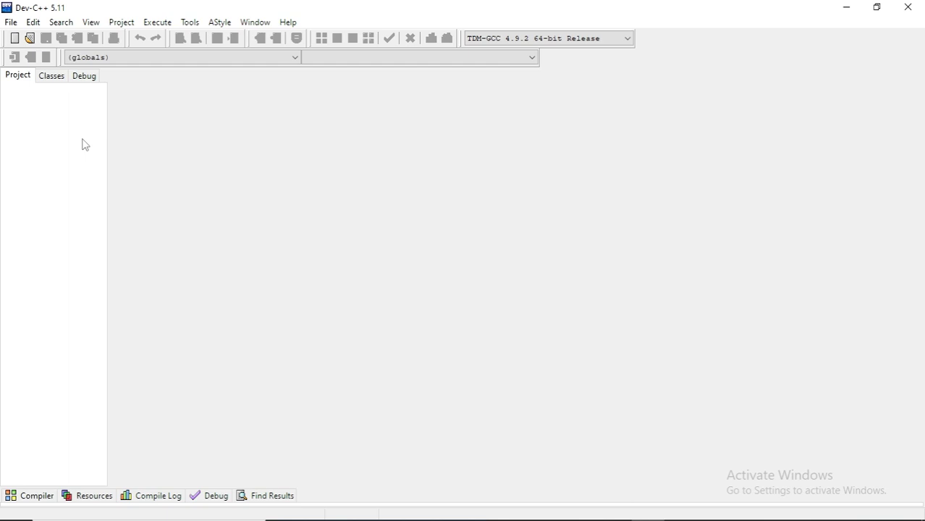
- Create a C++ Console Application project named DDA and save its project file in the Documents folder
left_click(11, 22)
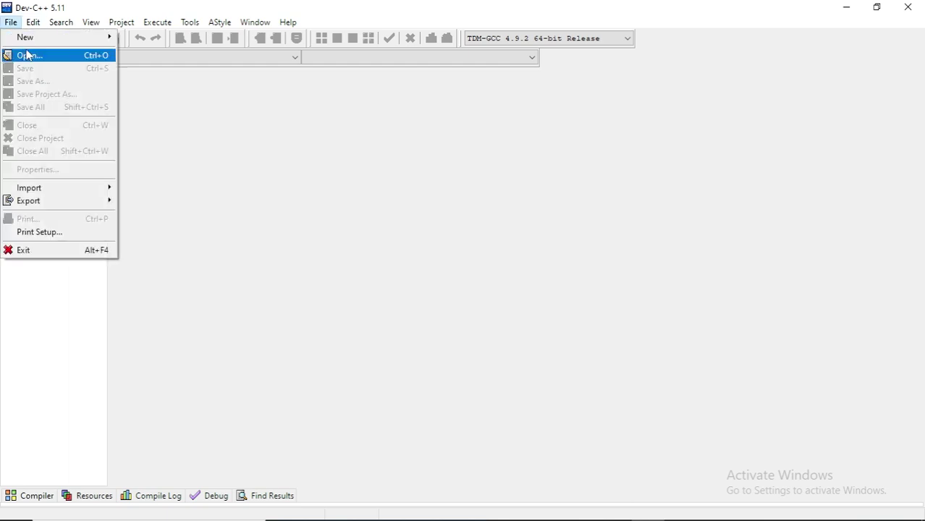
mouse_move(51, 37)
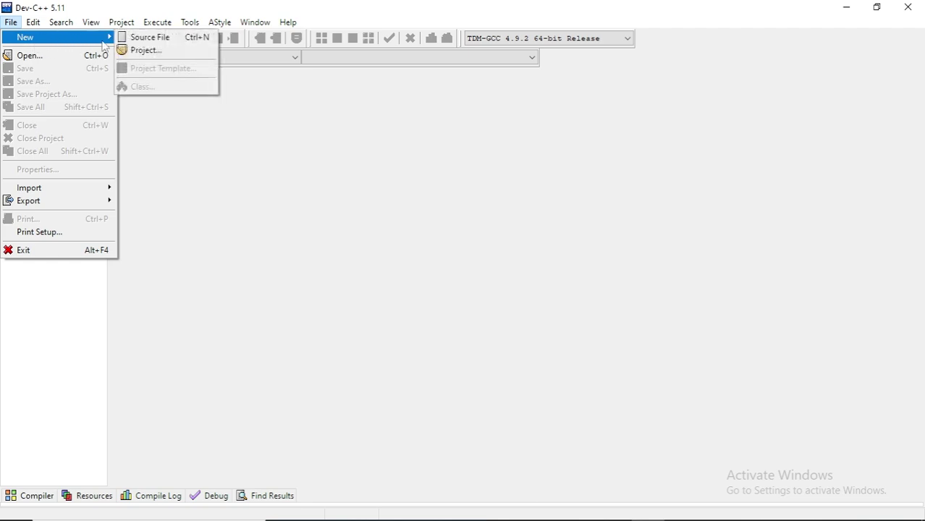
left_click(145, 51)
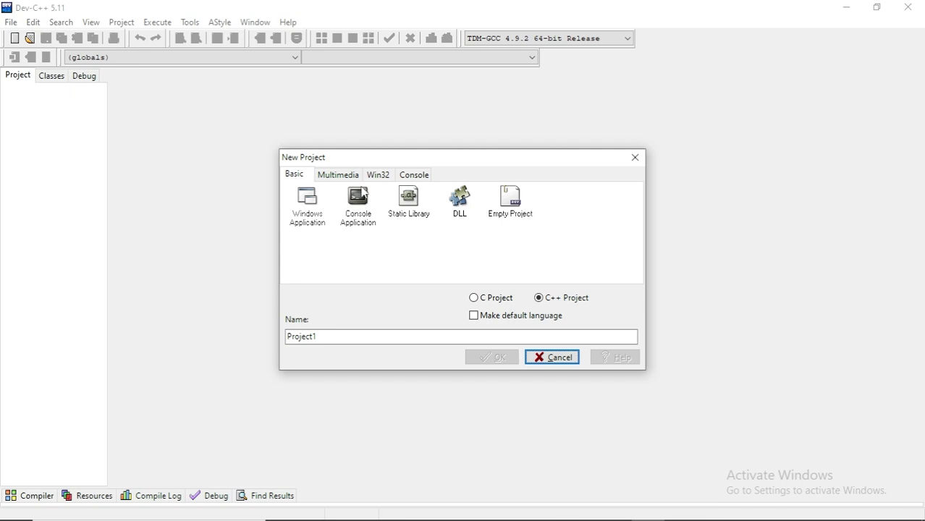
left_click(360, 199)
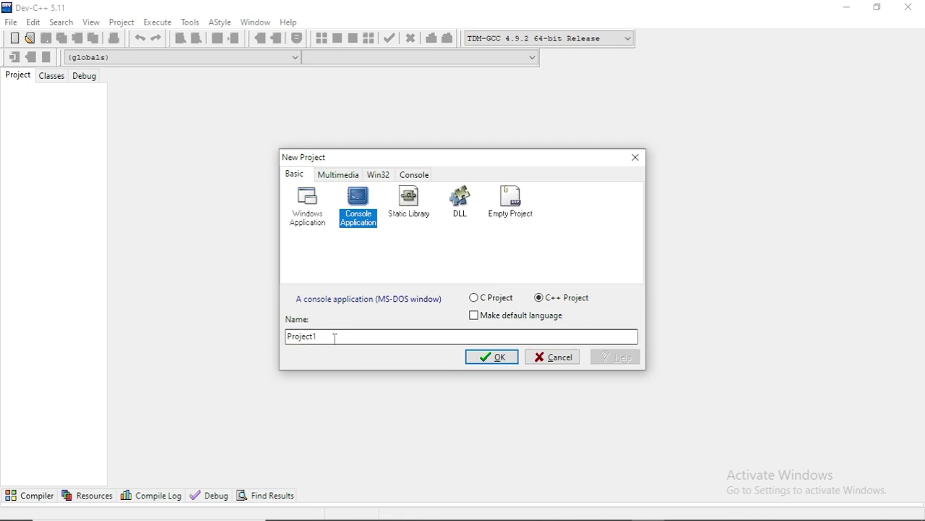
left_click_drag(334, 337, 266, 337)
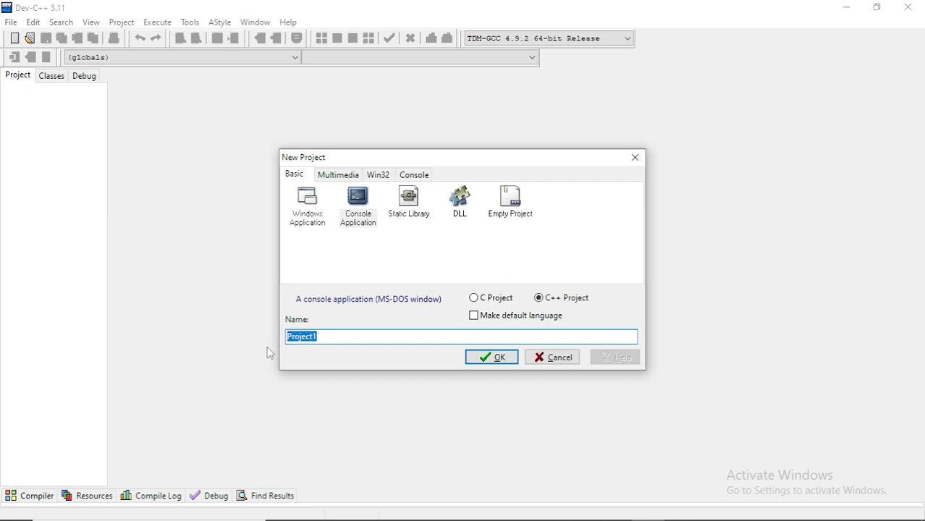
type("DDA")
left_click(493, 358)
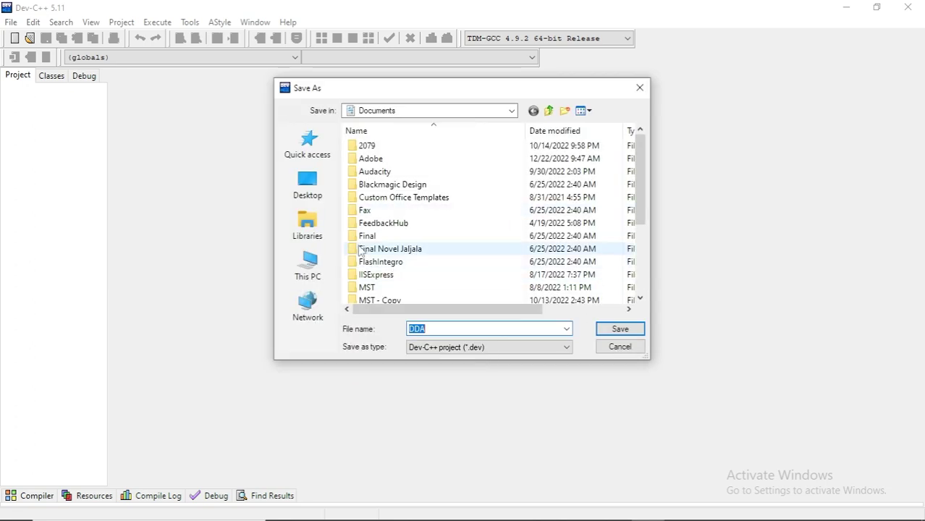
scroll(362, 248, "down", 3)
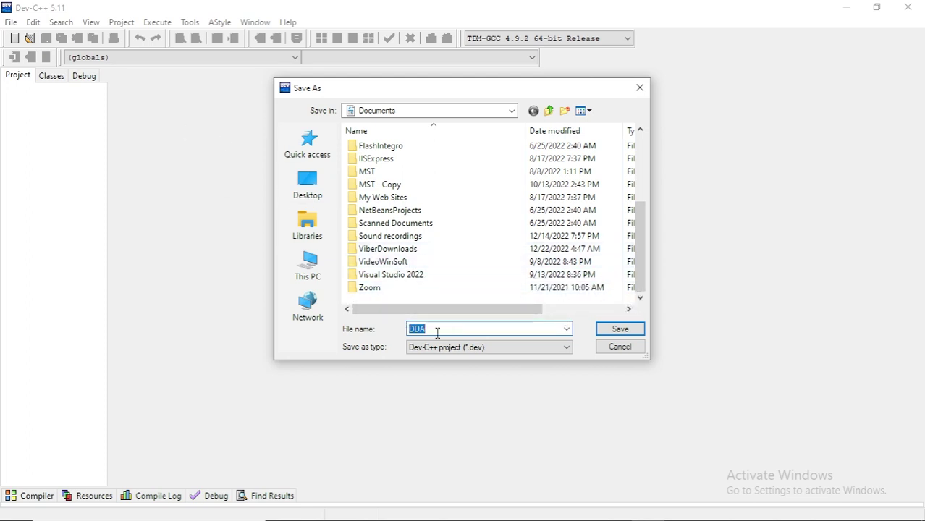
left_click(617, 333)
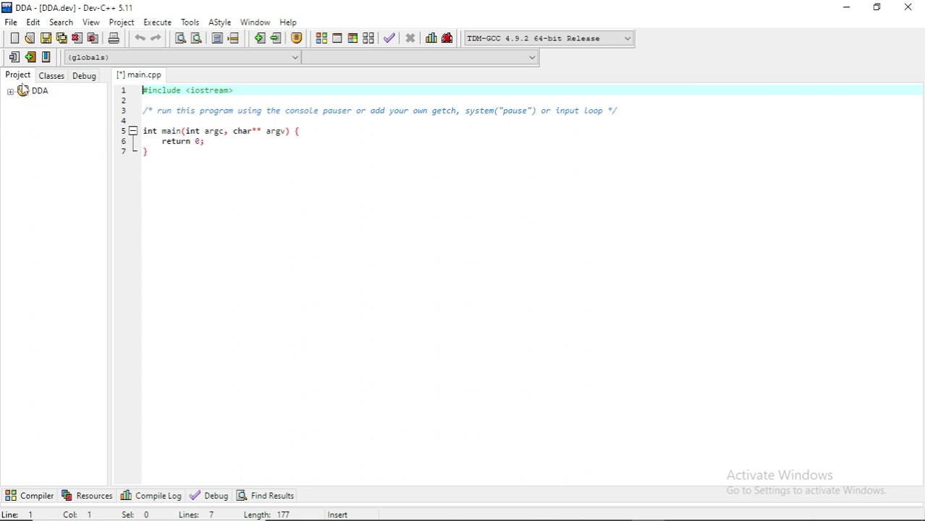
left_click(10, 92)
left_click(10, 92)
left_click(163, 160)
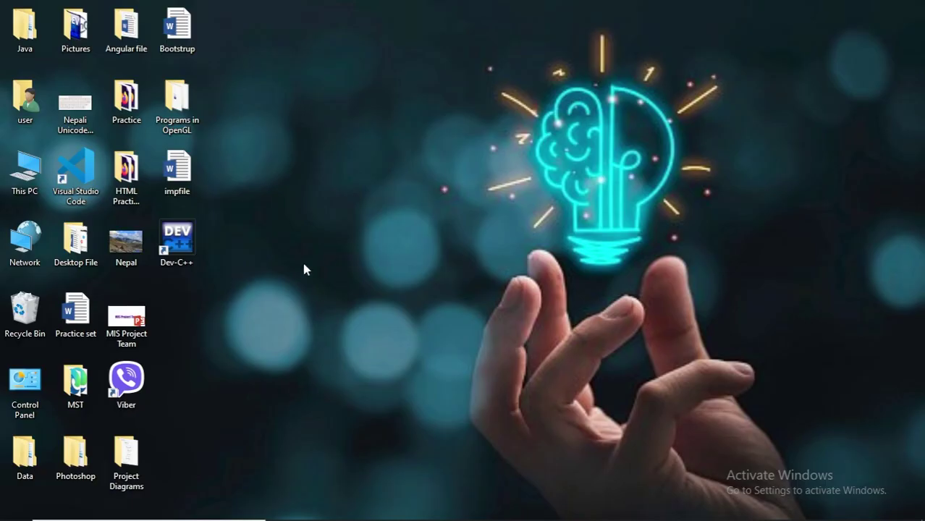
- Open the Programs in OpenGL folder on the desktop and open the 01_dda source file in Notepad
double_click(178, 106)
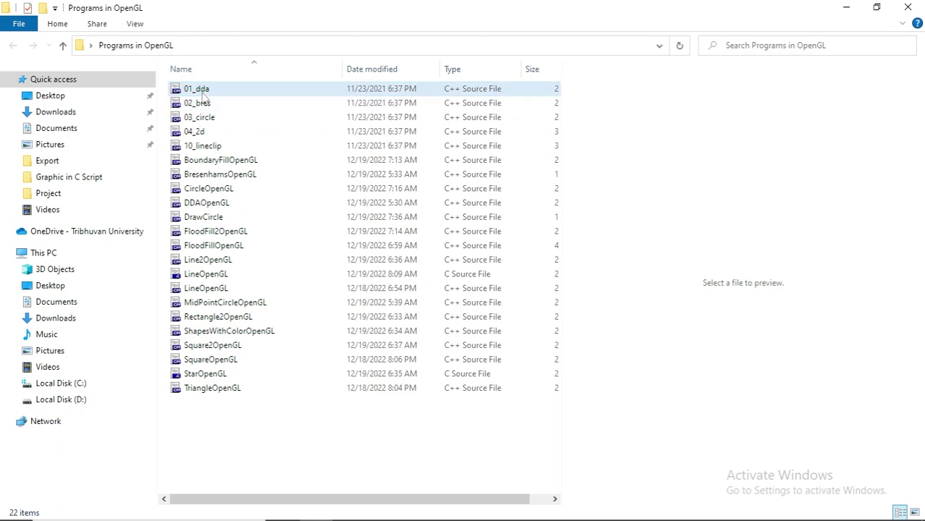
left_click(205, 90)
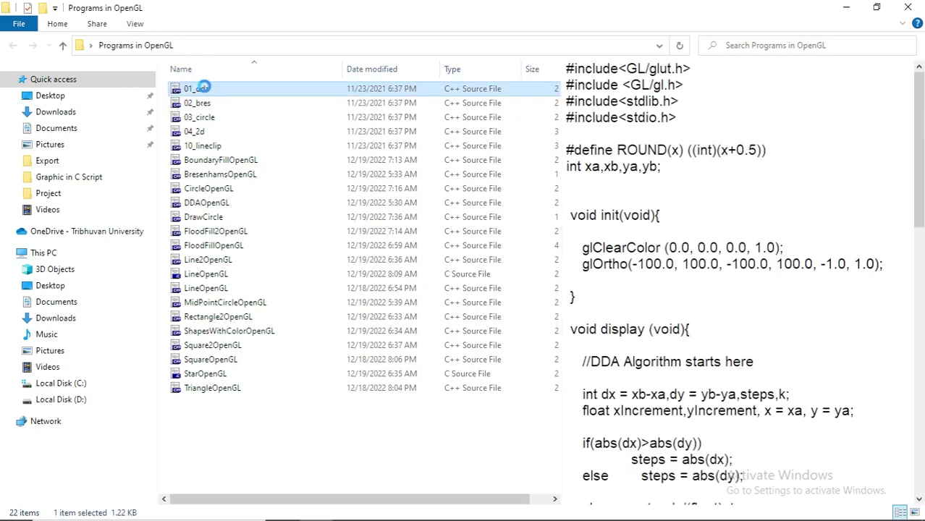
right_click(205, 87)
mouse_move(246, 223)
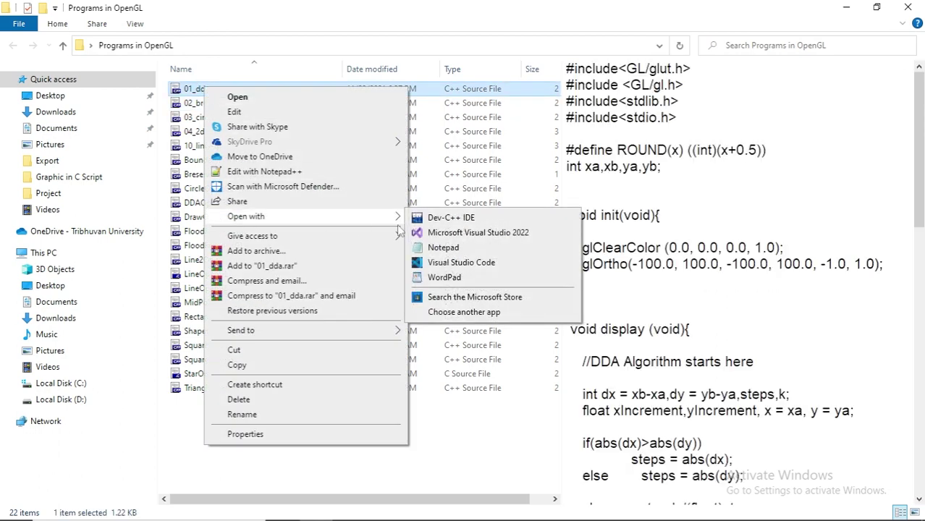
left_click(448, 249)
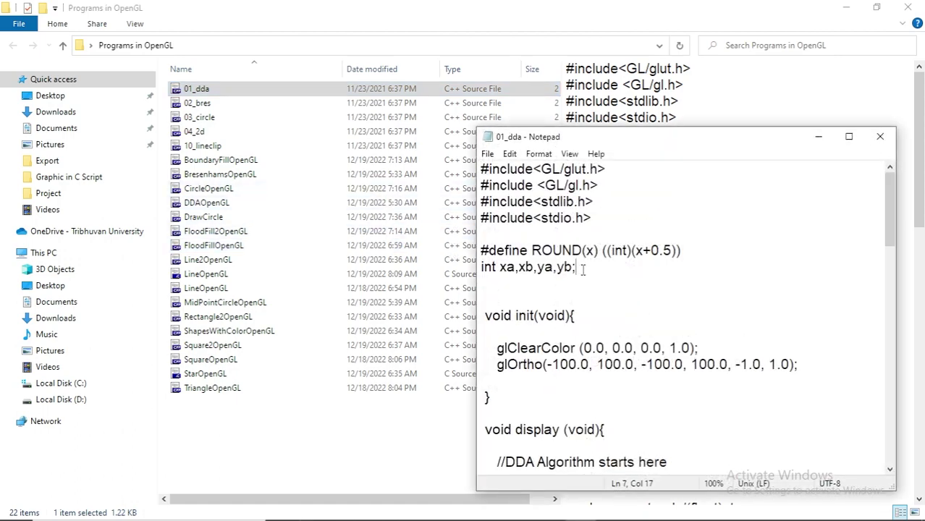
- Copy all the code from 01_dda and paste it over the template code in the DDA project's main.cpp
scroll(584, 268, "down", 3)
scroll(583, 264, "up", 3)
key("ctrl+a")
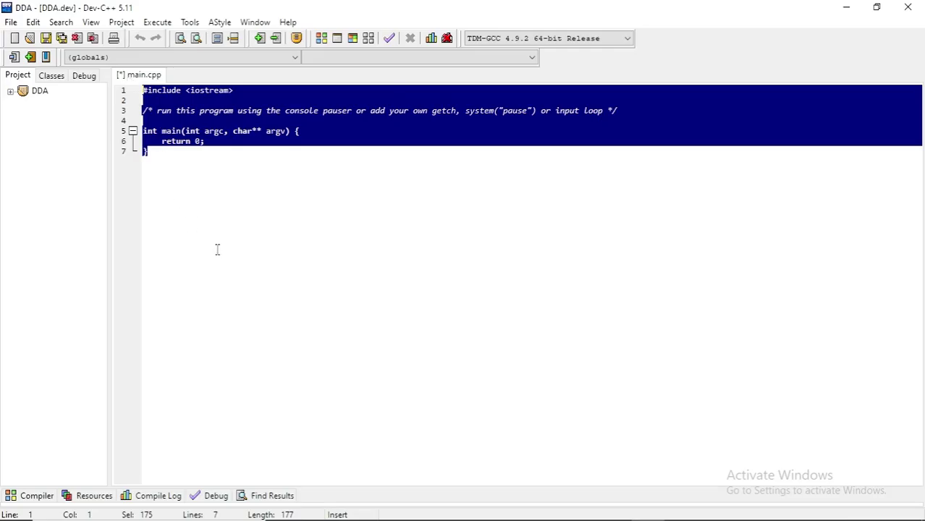
key("ctrl+v")
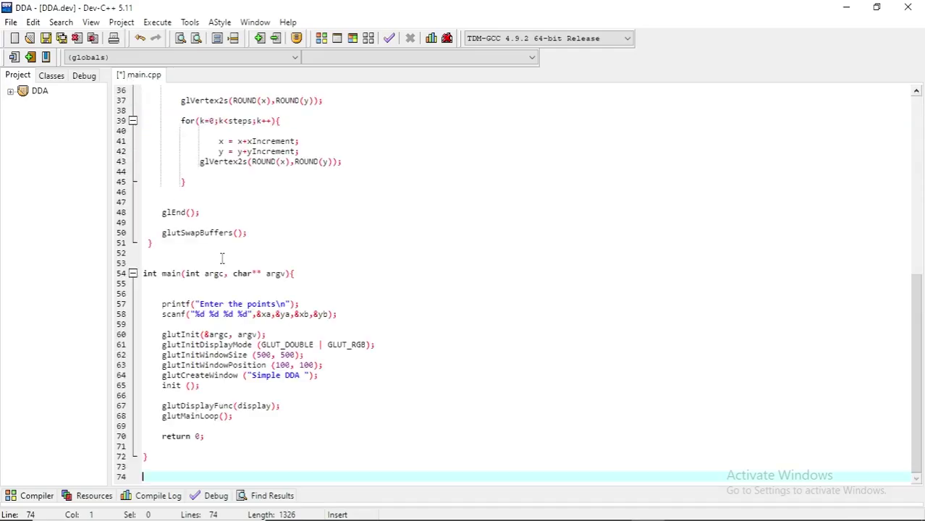
scroll(222, 256, "up", 18)
scroll(275, 325, "up", 1)
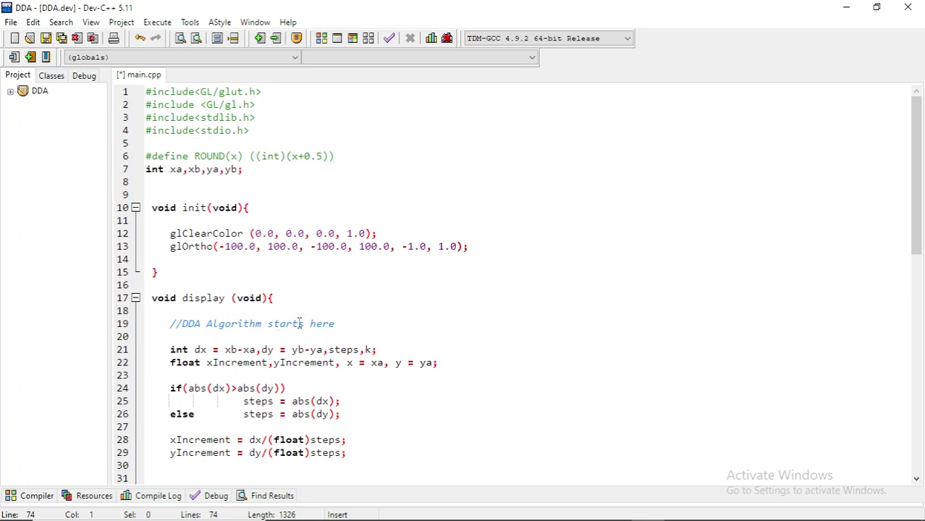
- Compile the DDA project and look through the Documents folder for saving the main source file
left_click(151, 24)
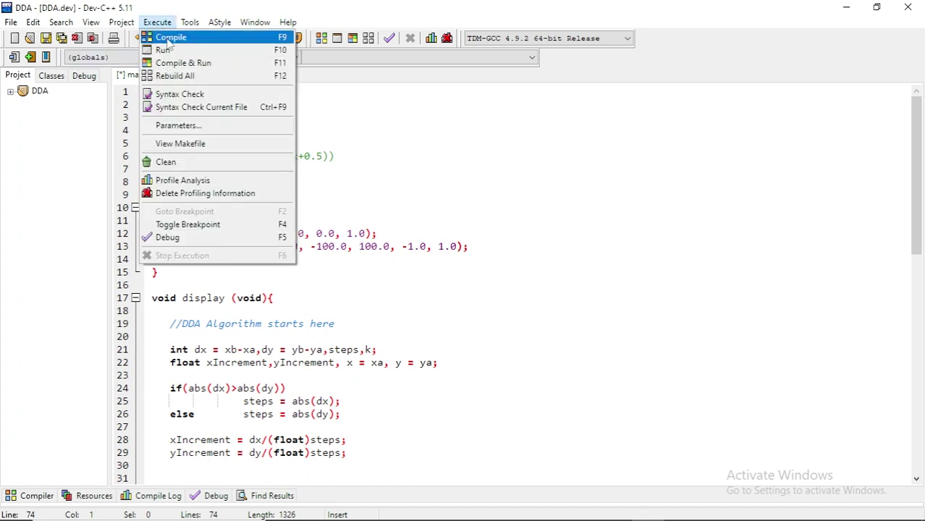
left_click(171, 38)
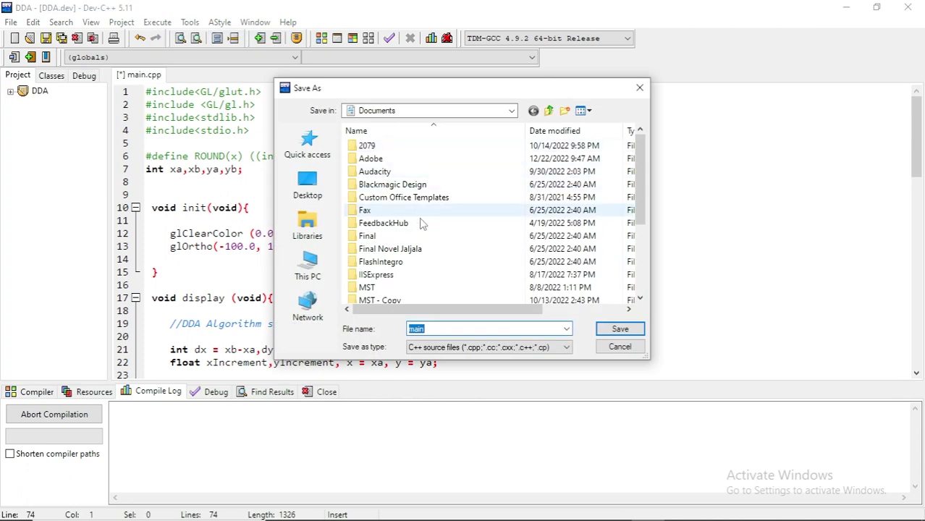
scroll(403, 251, "down", 3)
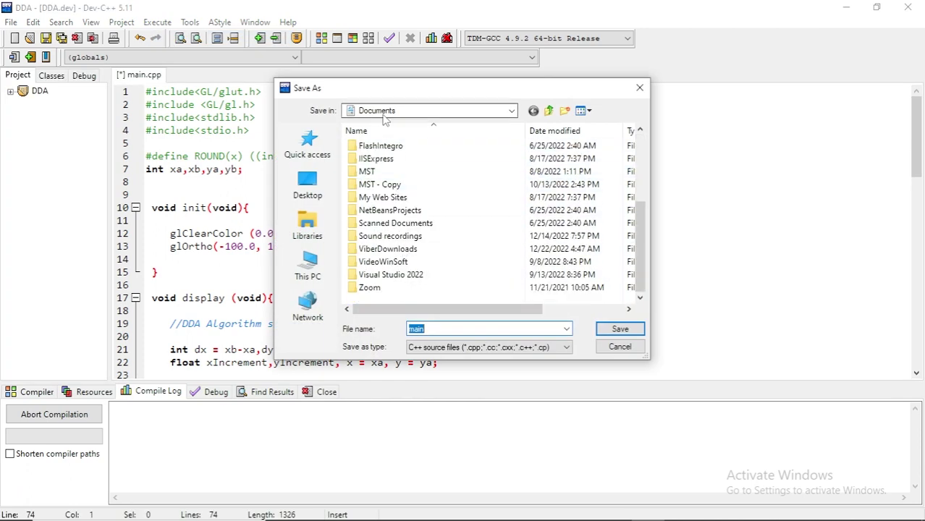